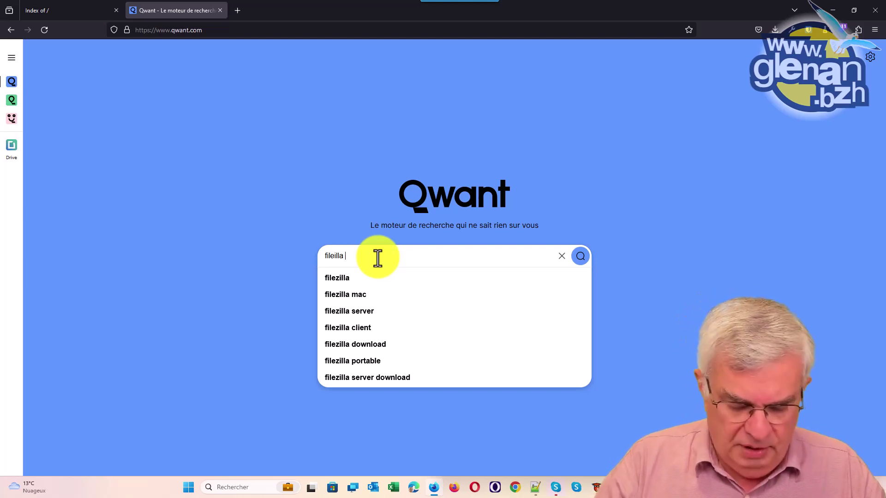
Step: Search Qwant for 'fileilla portable'
type("port")
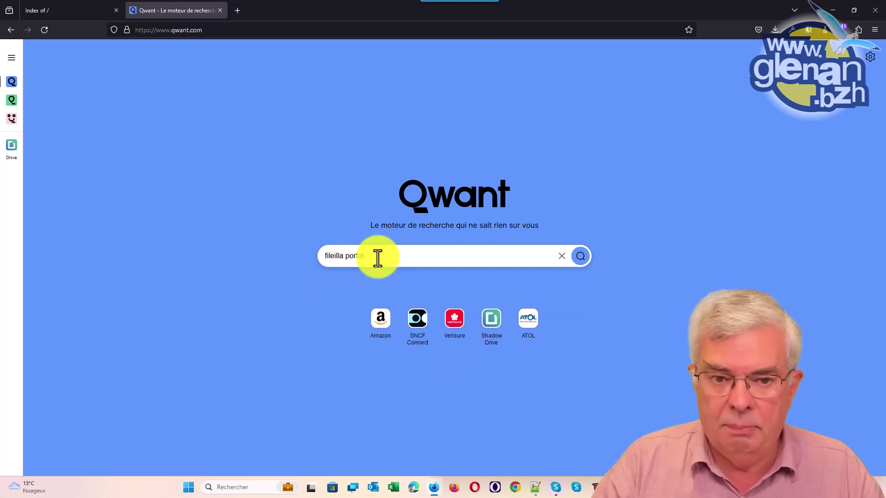
type("ab")
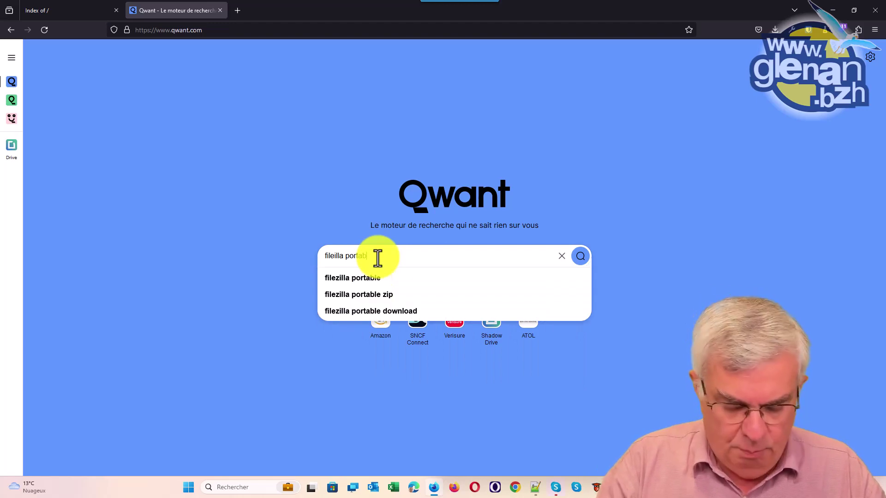
type("le")
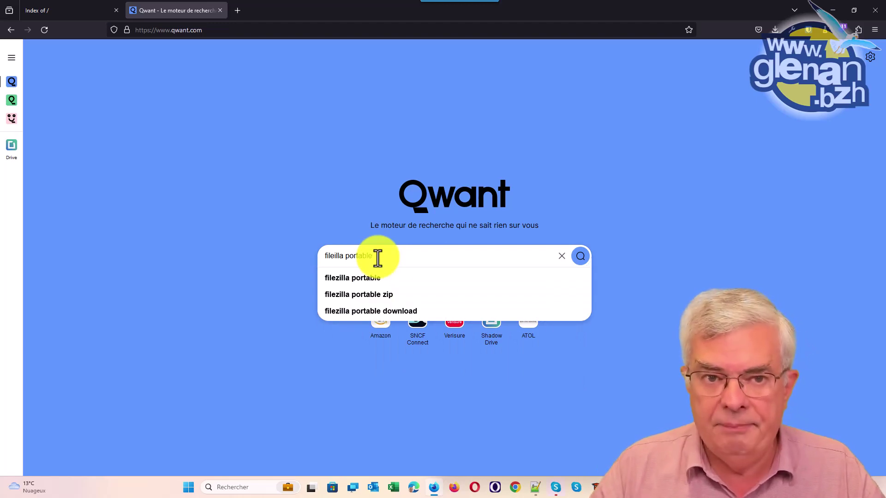
key("Return")
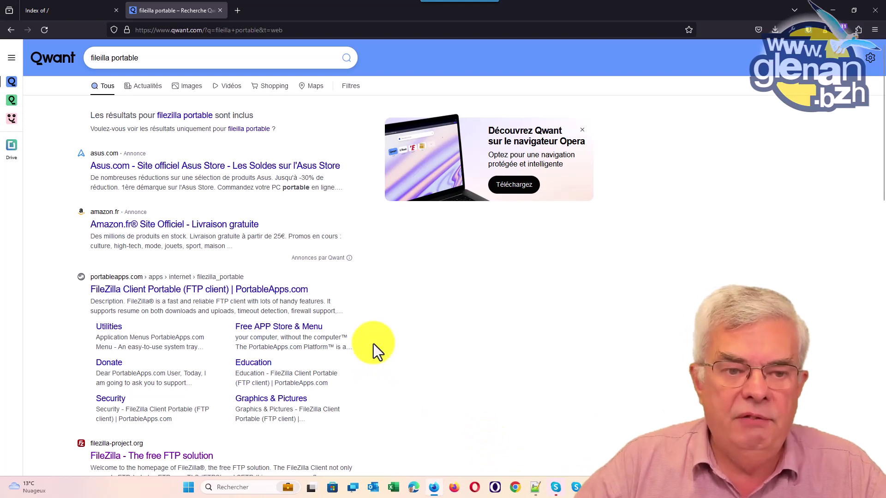
Step: Download the FileZilla Client Portable 3.66.1 installer from its PortableApps.com page
left_click(172, 290)
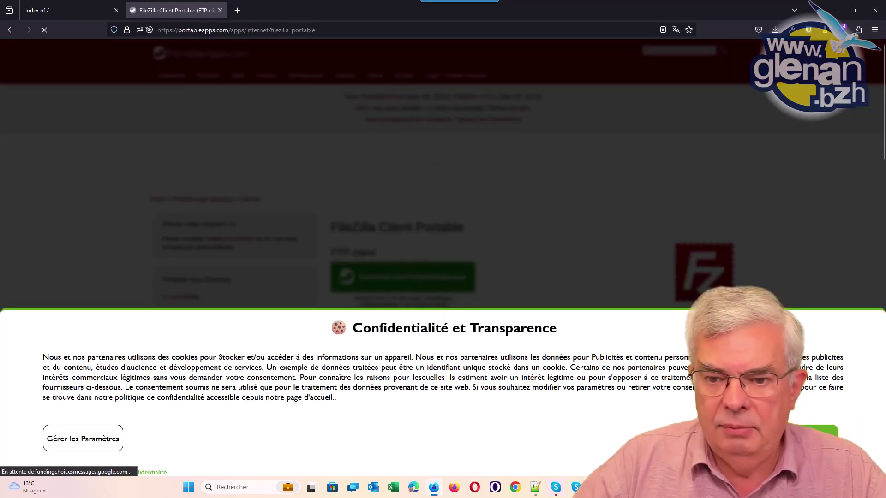
left_click(817, 437)
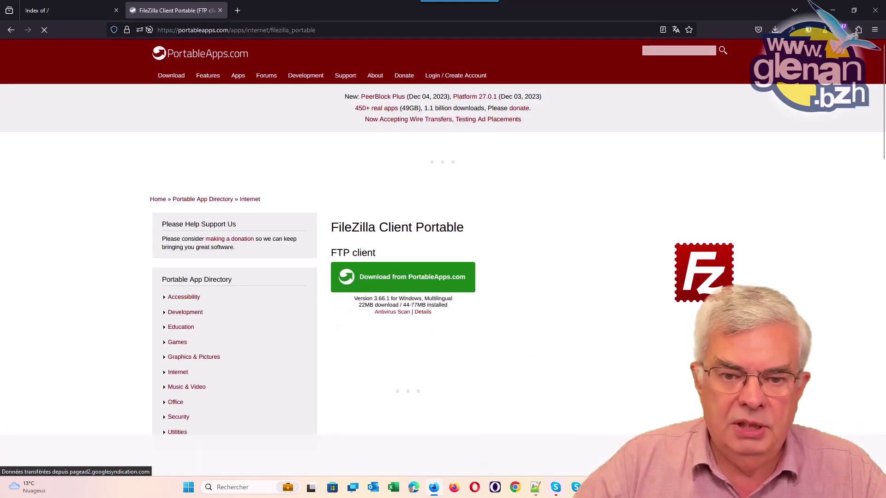
left_click(415, 284)
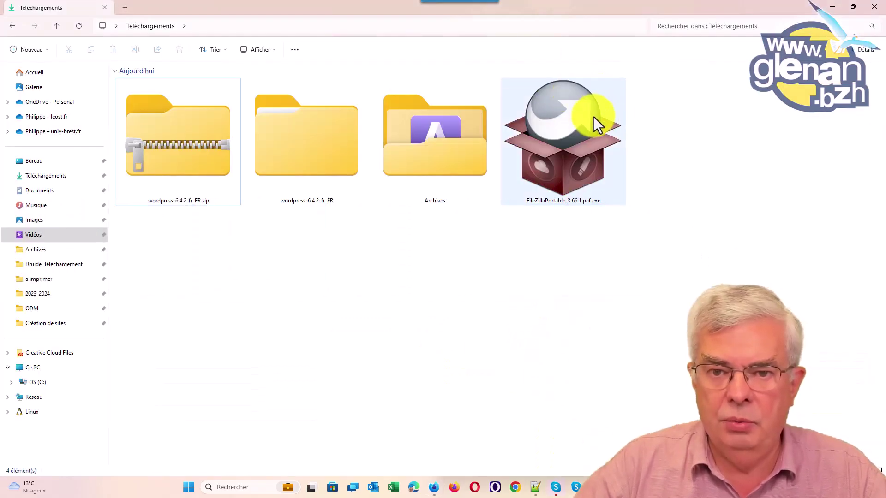
Step: Install FileZillaPortable_3.66.1.paf.exe with default language, components and folder, then launch FileZilla
left_click(572, 129)
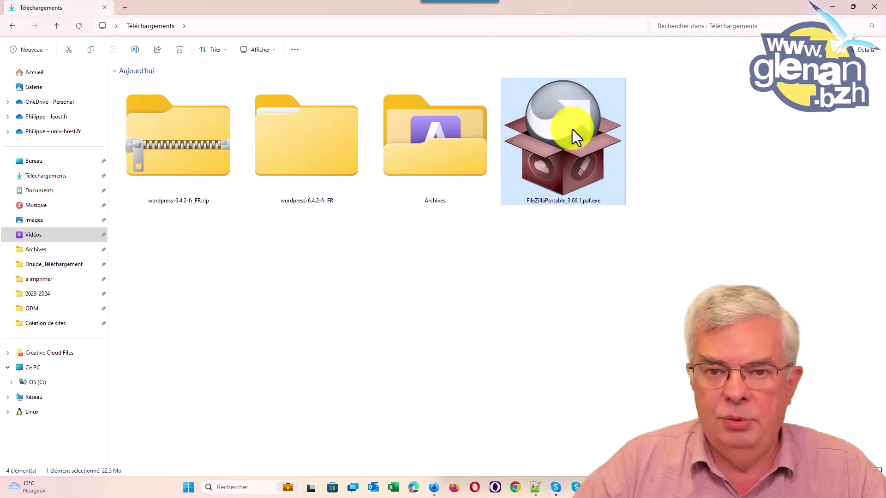
double_click(572, 129)
left_click(455, 262)
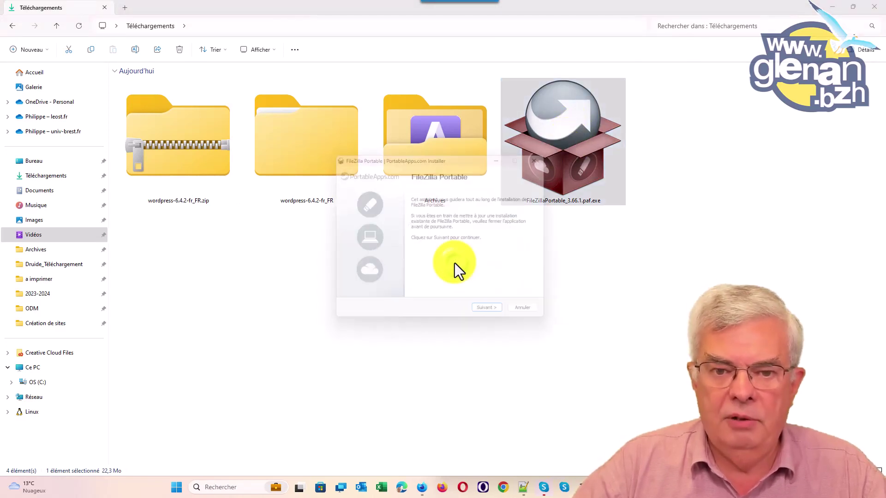
left_click(494, 317)
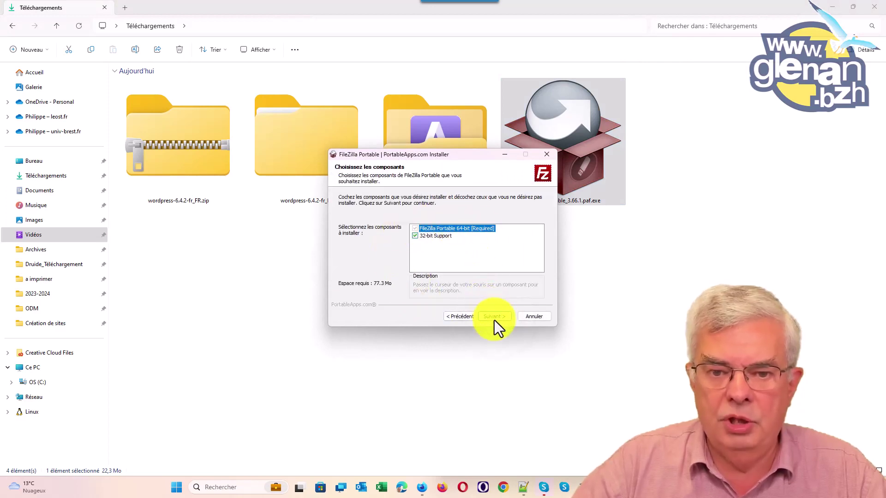
left_click(494, 318)
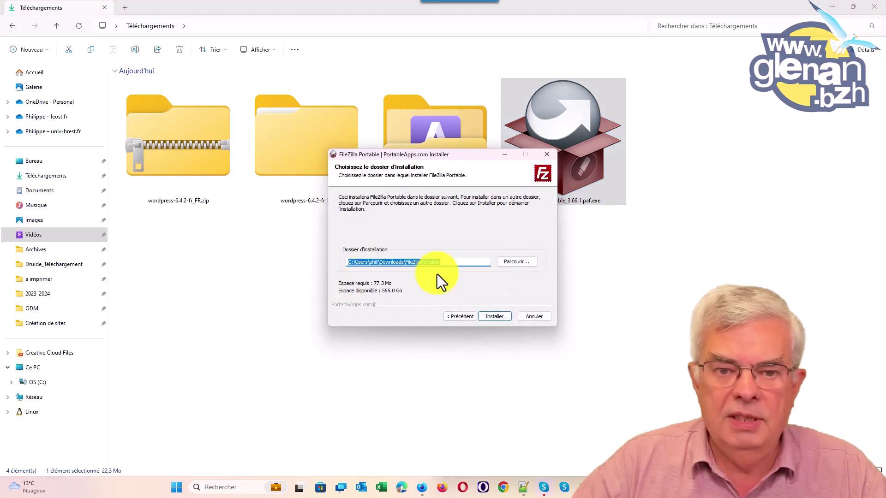
left_click(492, 318)
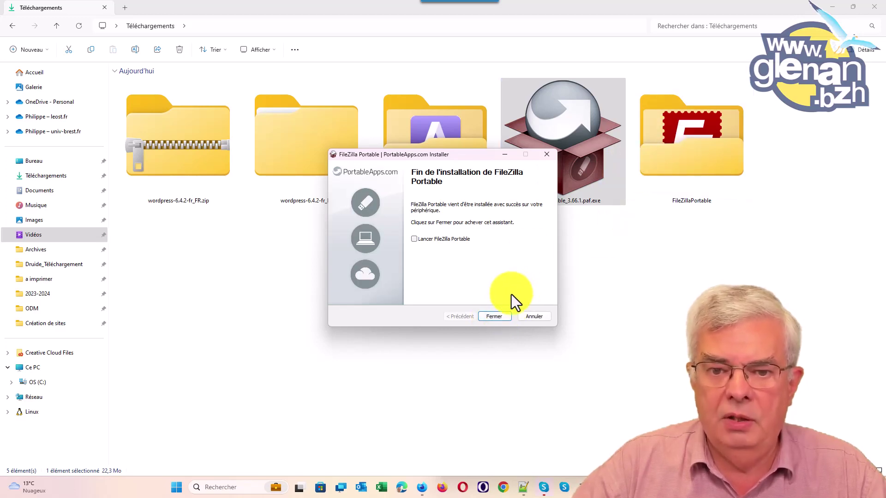
left_click(491, 315)
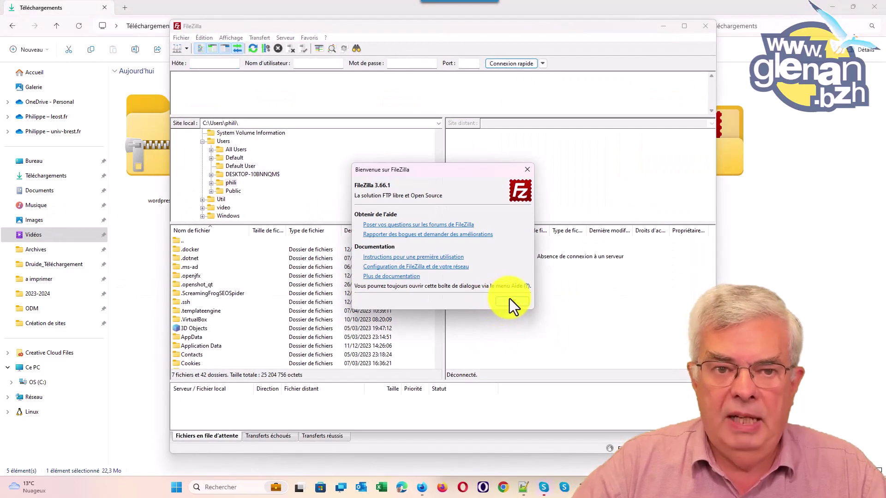
Step: Close the Bienvenue sur FileZilla dialog and maximize the FileZilla window
left_click(509, 300)
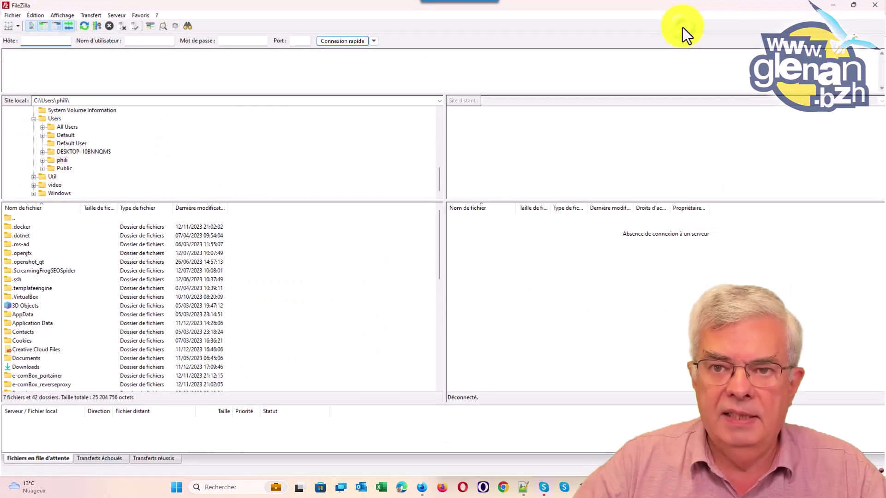
left_click(683, 26)
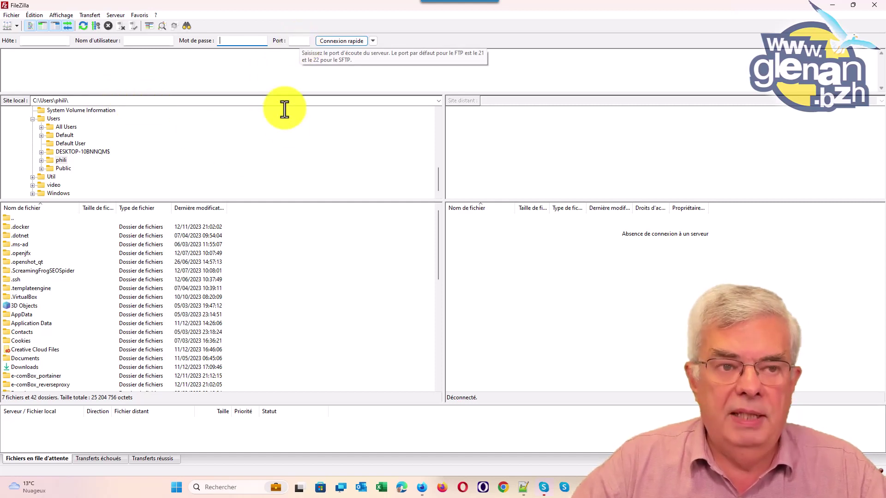
Step: Open Fichier > Gestionnaire de sites and add a new site named 'Glenan.org'
left_click(14, 15)
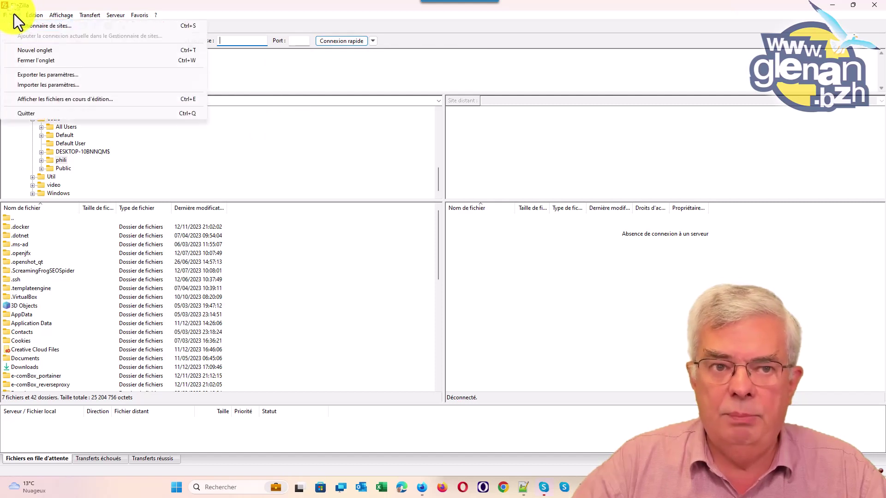
left_click(40, 26)
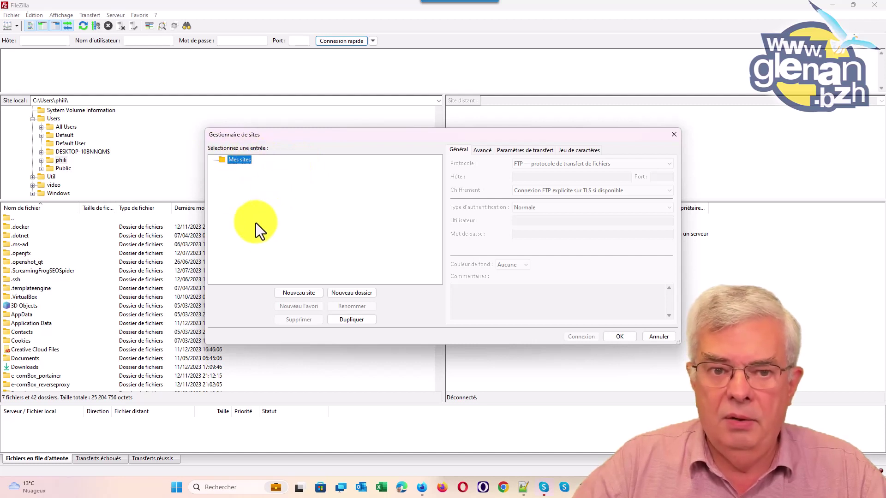
left_click(303, 292)
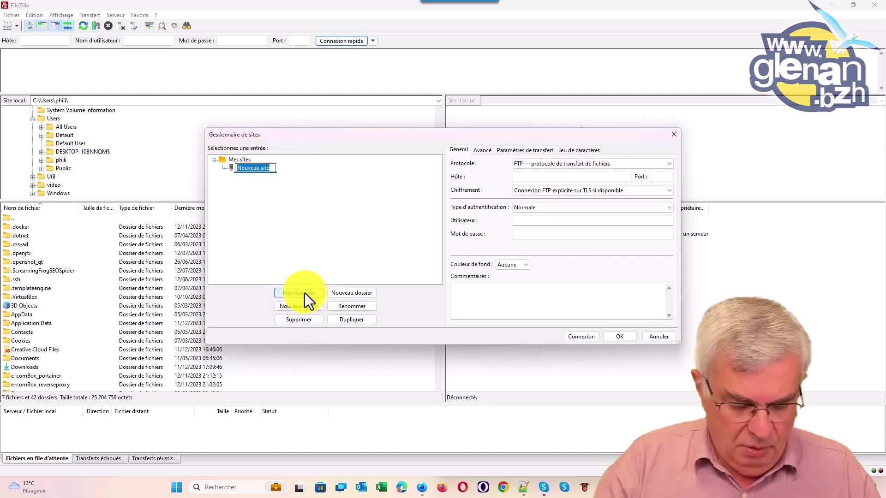
type("Glenan")
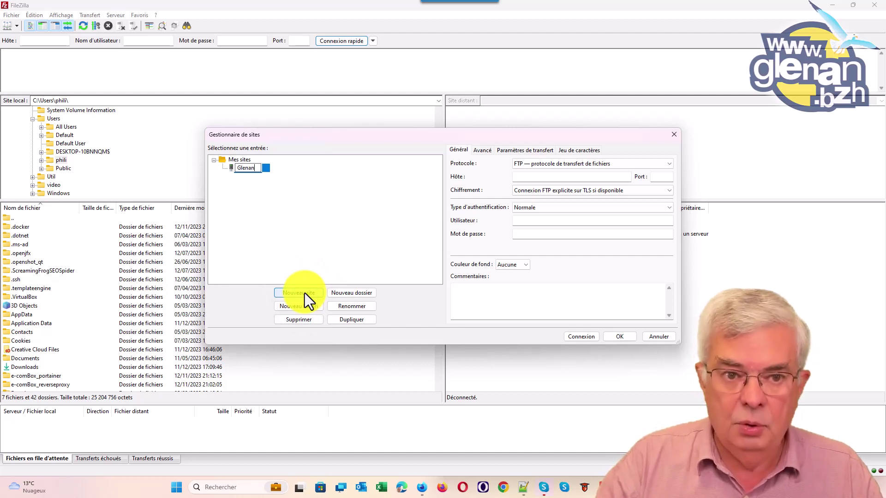
type(".or")
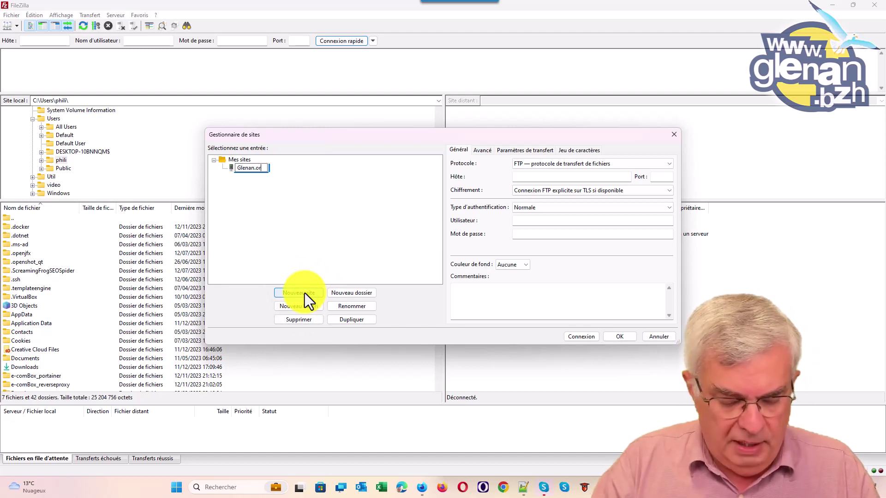
type("g")
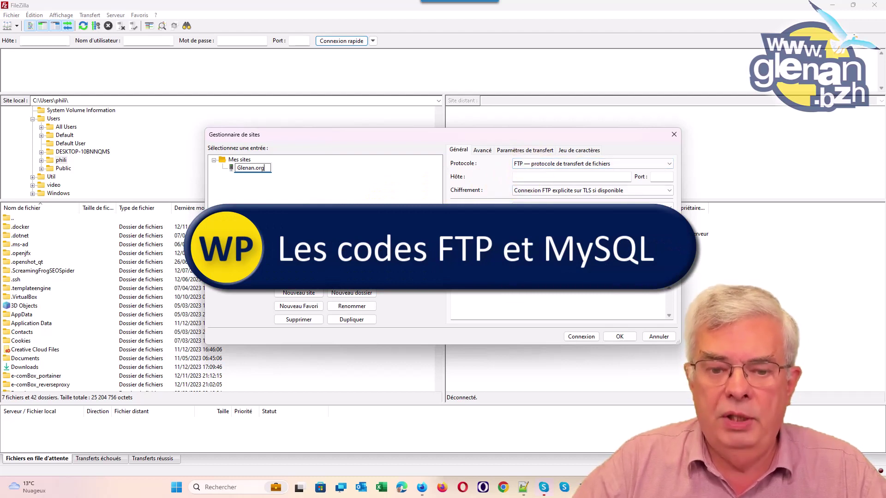
mouse_move(526, 489)
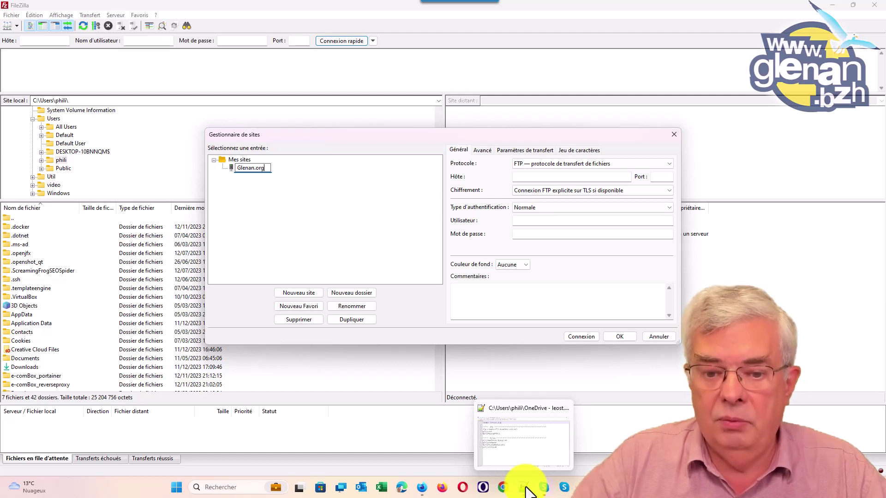
Step: Copy the host ftp.cluster015.hosting.ovh.net from glenan.org.txt in Notepad++
left_click(537, 430)
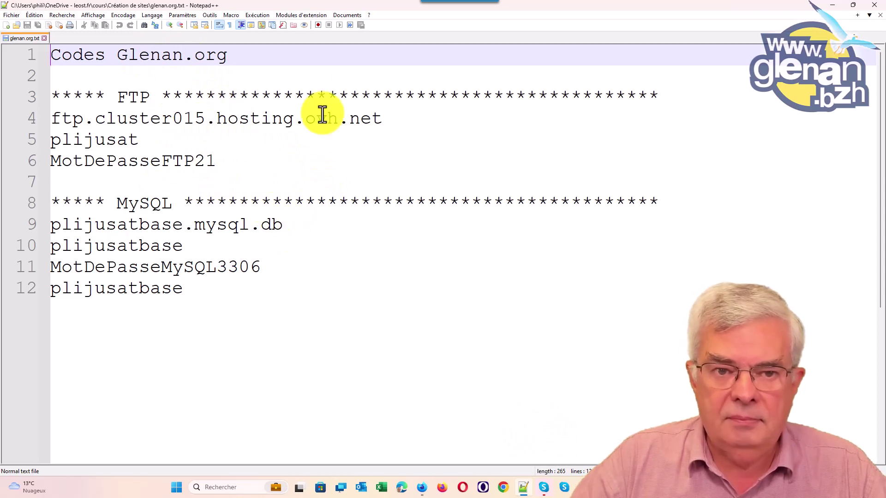
left_click_drag(394, 118, 37, 125)
key("ctrl+c")
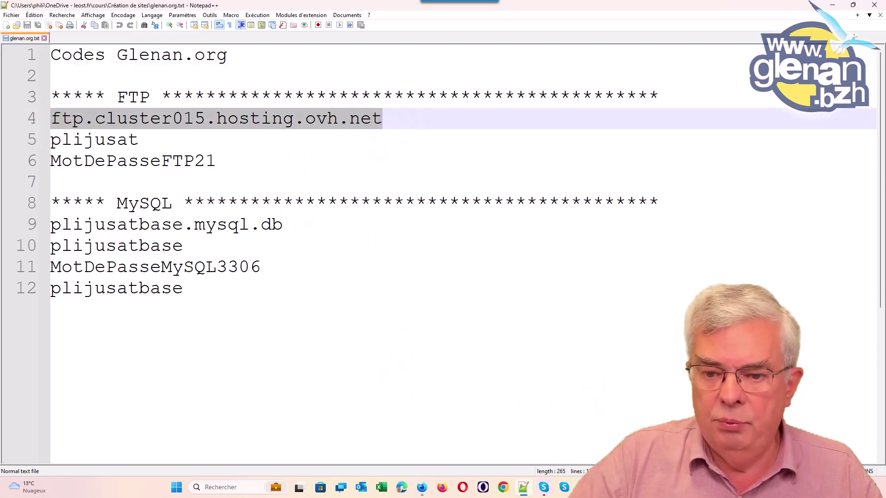
left_click(678, 429)
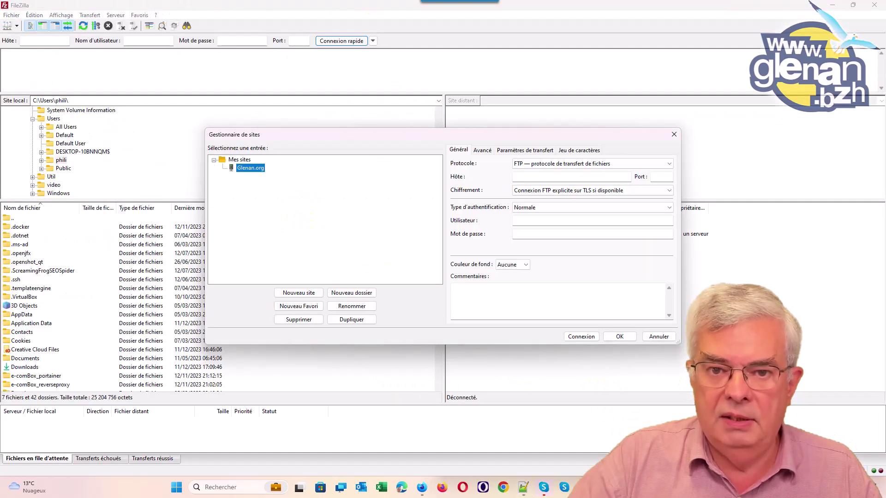
Step: Paste ftp.cluster015.hosting.ovh.net as Hôte and keep explicit FTP over TLS if available
left_click(533, 176)
key("ctrl+v")
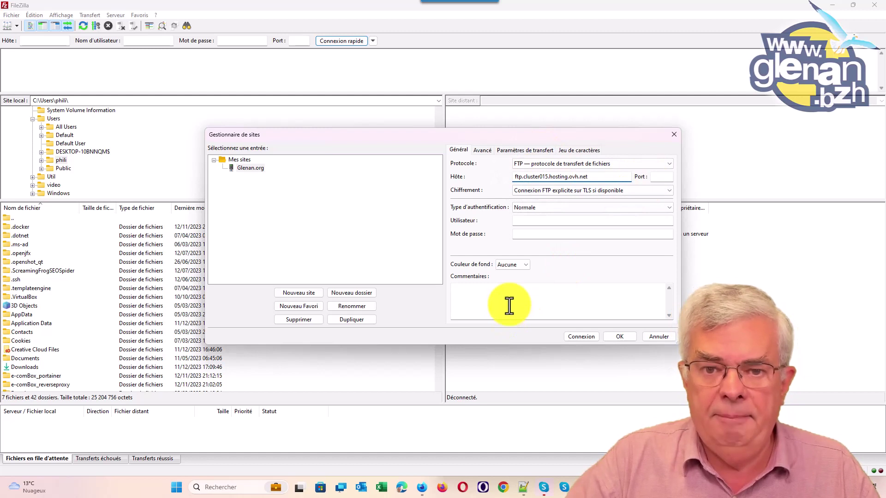
left_click(562, 189)
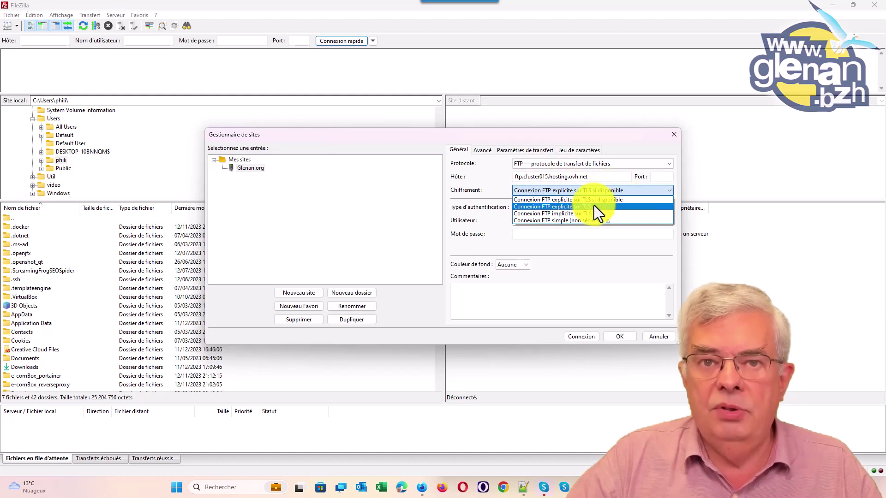
left_click(627, 190)
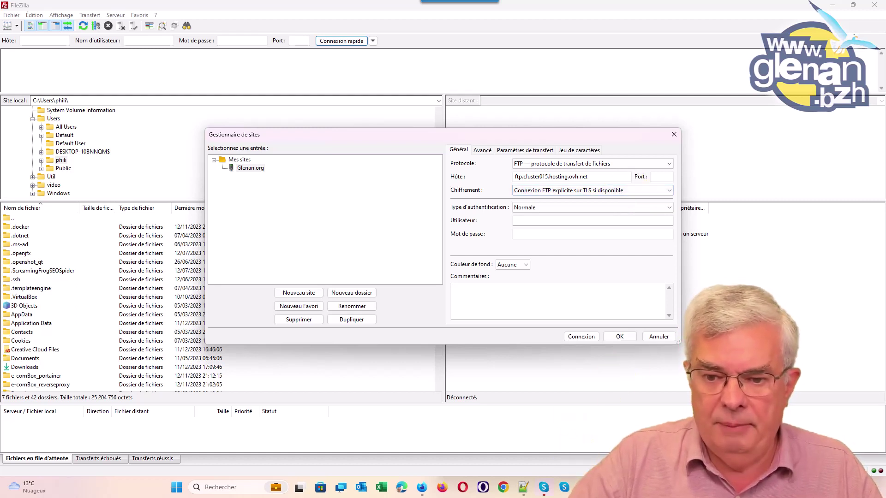
Step: Copy the FTP user name from Notepad++ line 5 into the Utilisateur field
left_click(525, 488)
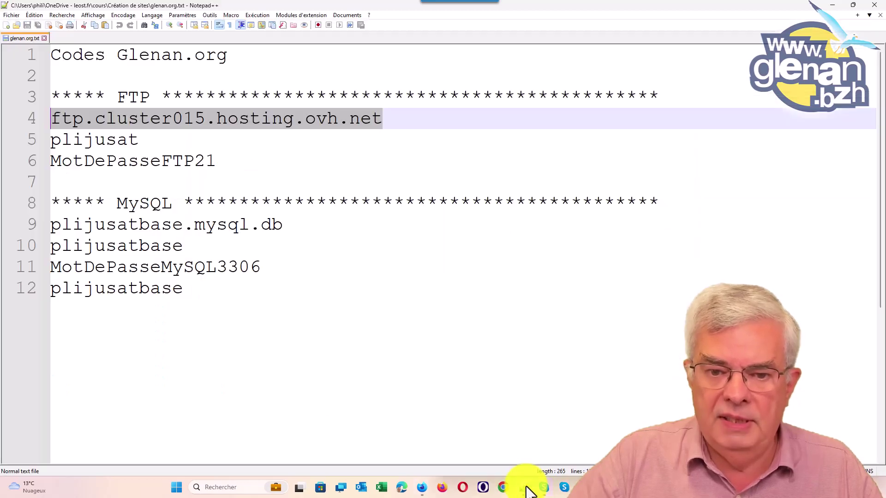
double_click(100, 141)
key("ctrl+c")
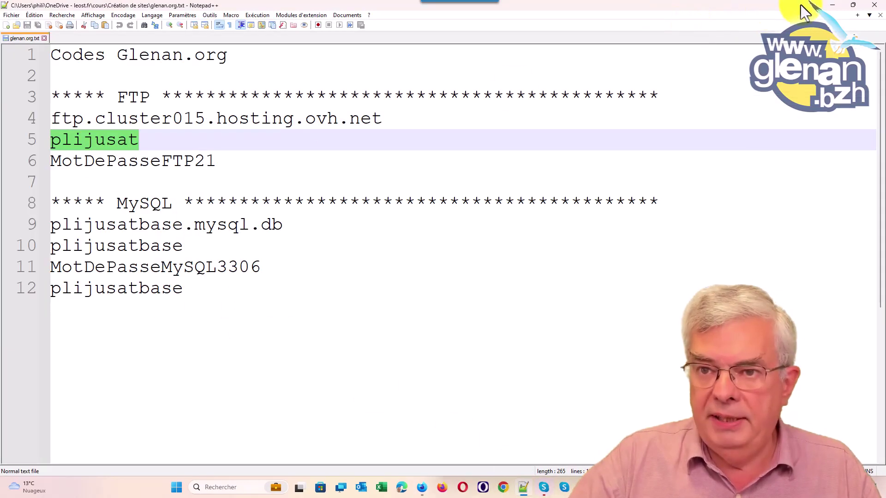
left_click(833, 5)
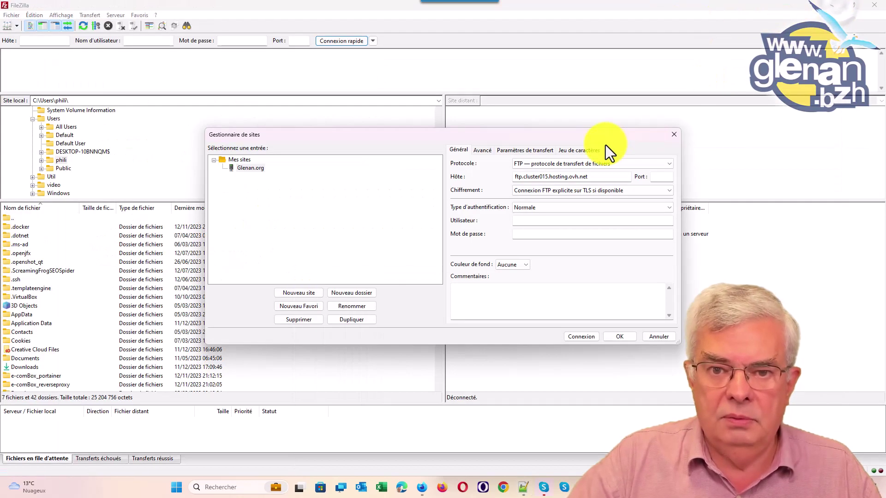
left_click(544, 222)
key("ctrl+v")
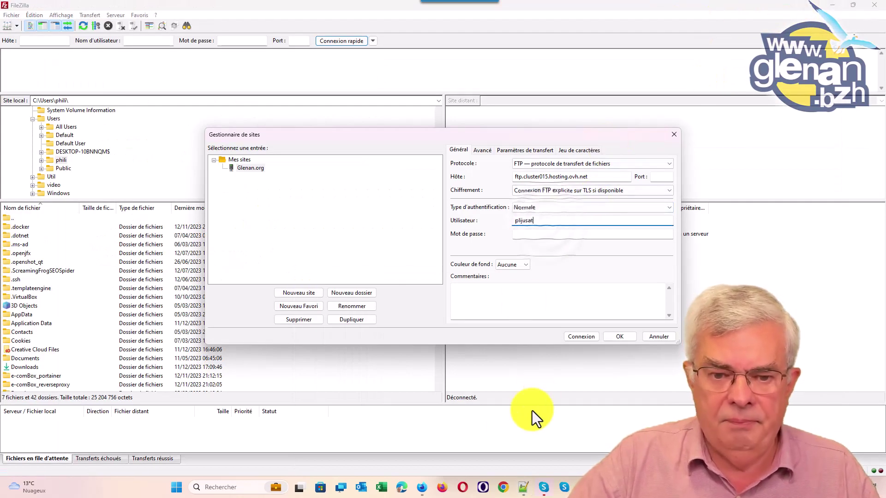
Step: Copy the FTP password from Notepad++ line 6 into the Mot de passe field
mouse_move(583, 488)
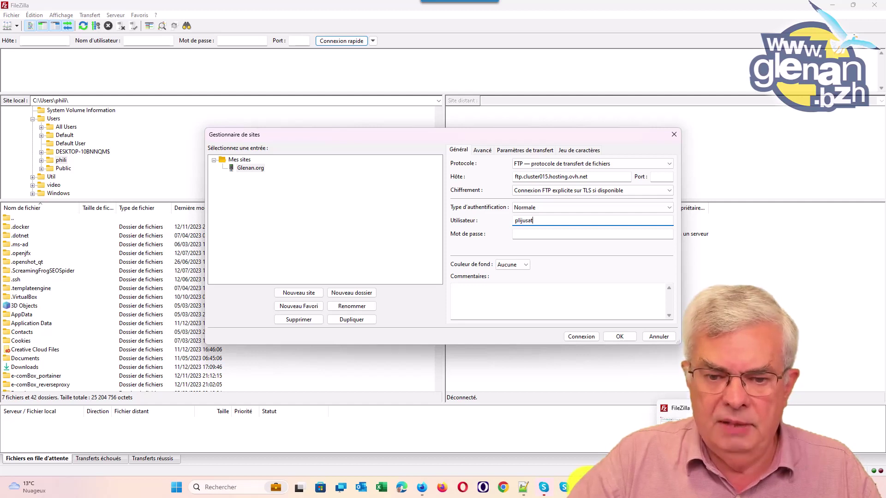
left_click(525, 486)
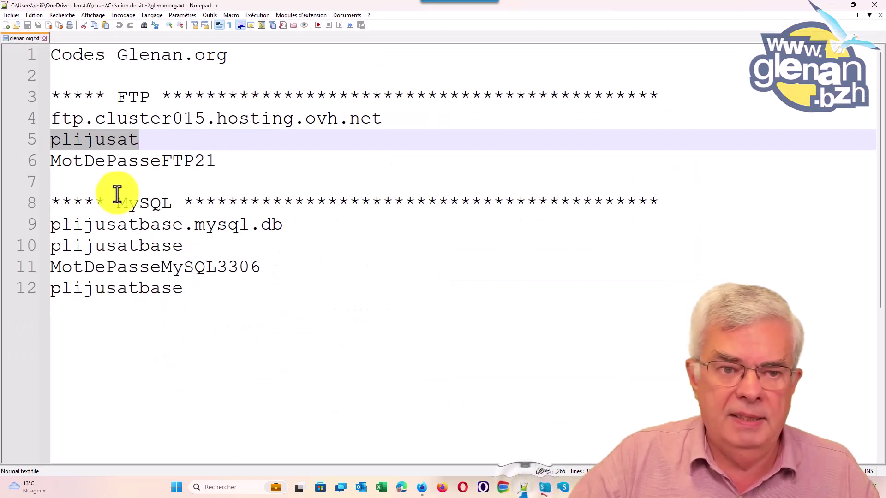
double_click(160, 165)
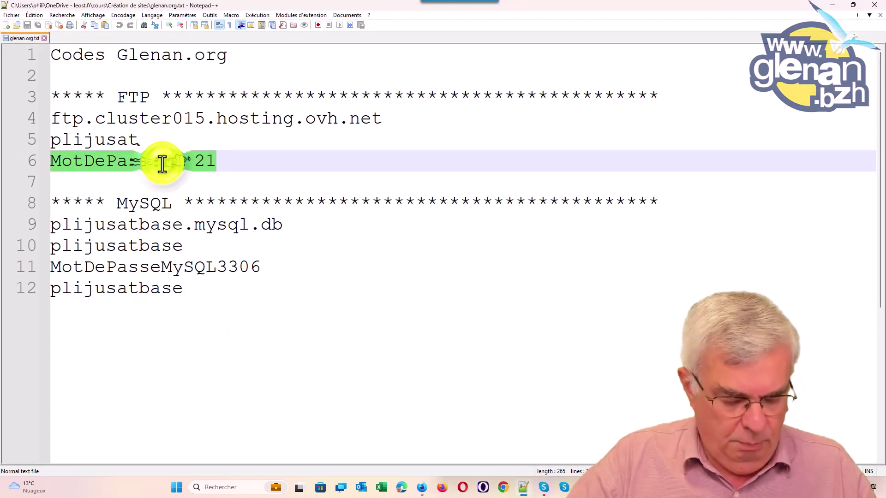
left_click(833, 5)
left_click(527, 231)
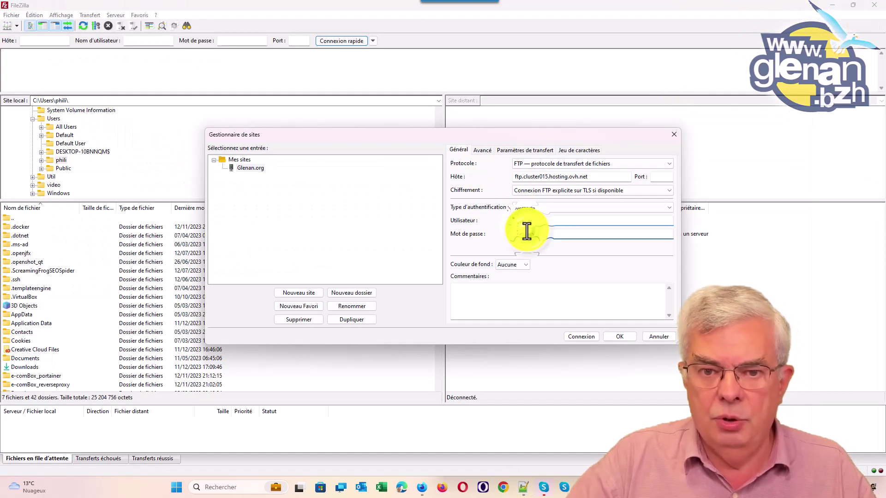
key("ctrl+v")
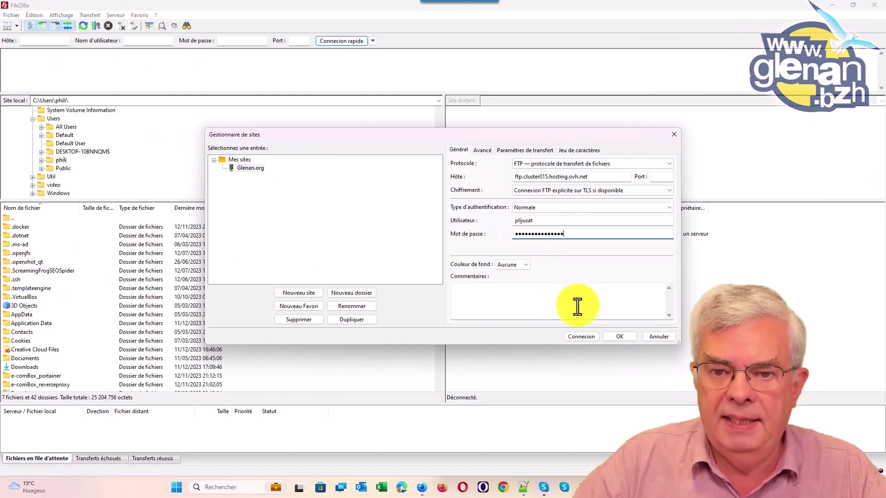
left_click(588, 339)
Step: Save the Glenan.org site, choosing 'Sauvegarder les mots de passe'
left_click(619, 336)
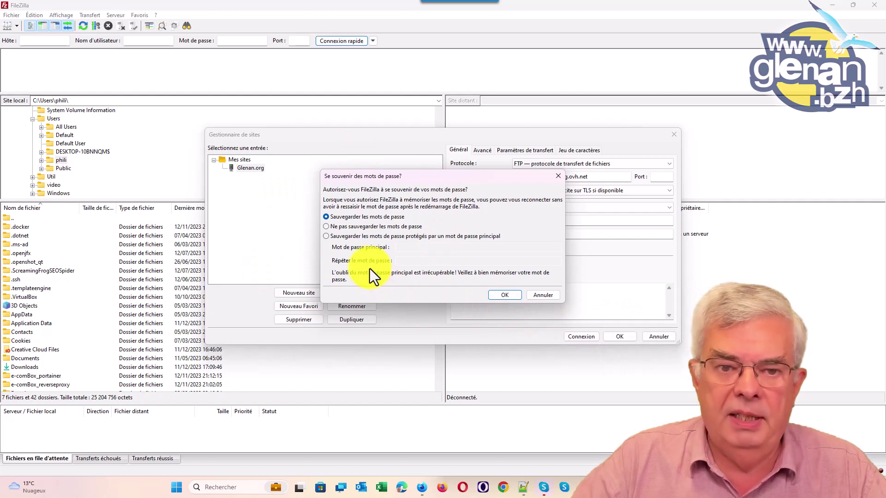
left_click(504, 296)
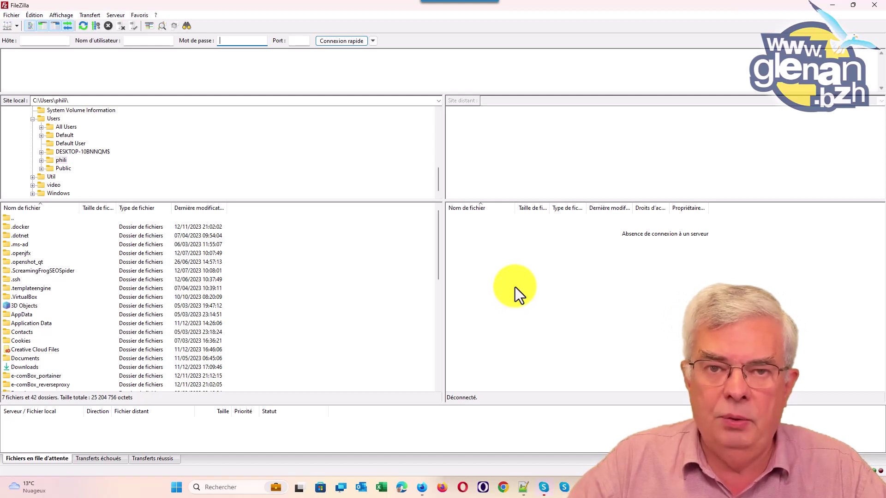
Step: Connect to Glenan.org over plain FTP and open the remote glenanorg folder
left_click(18, 27)
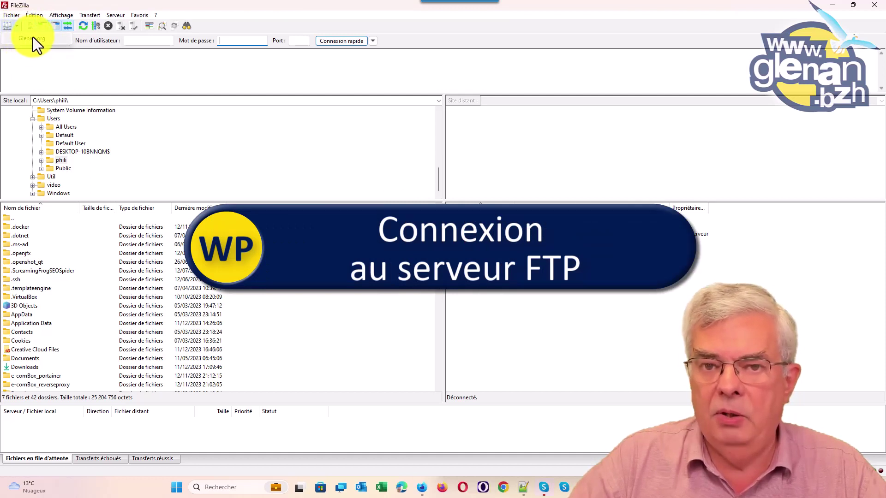
left_click(32, 37)
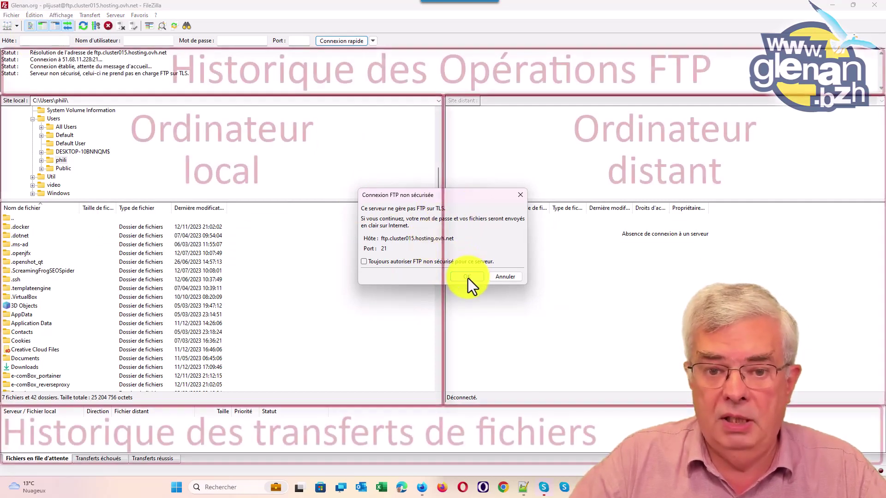
left_click(467, 277)
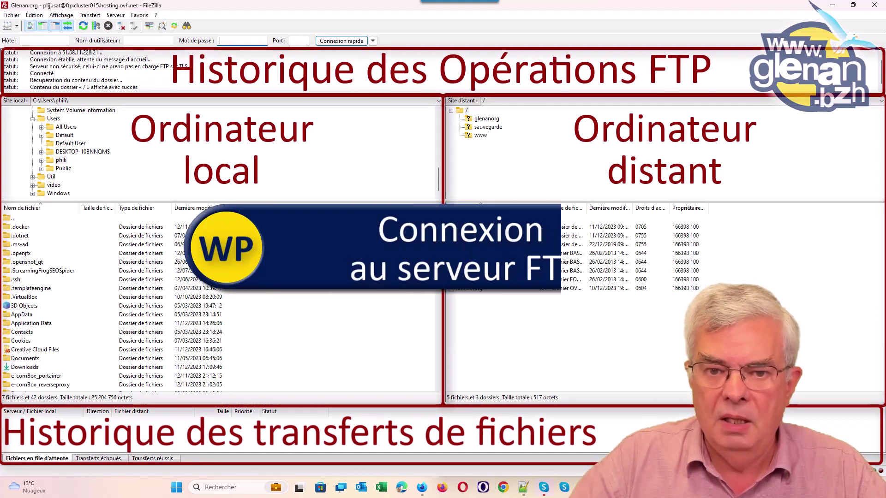
double_click(466, 227)
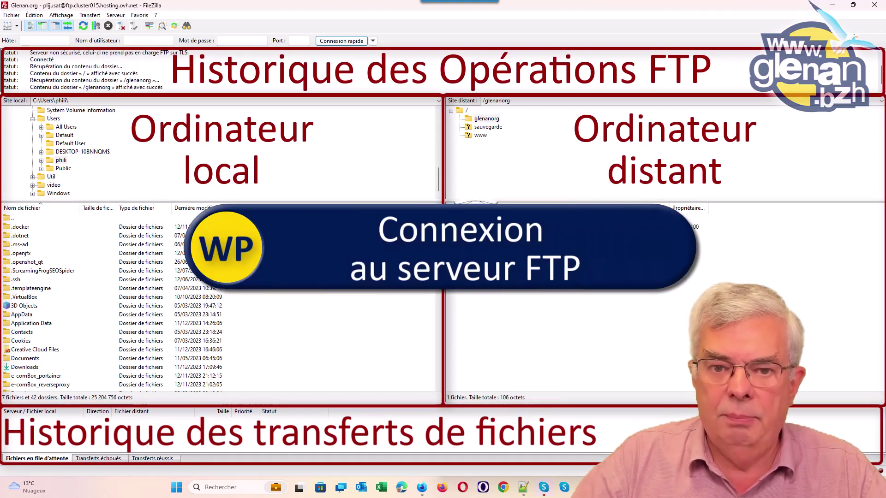
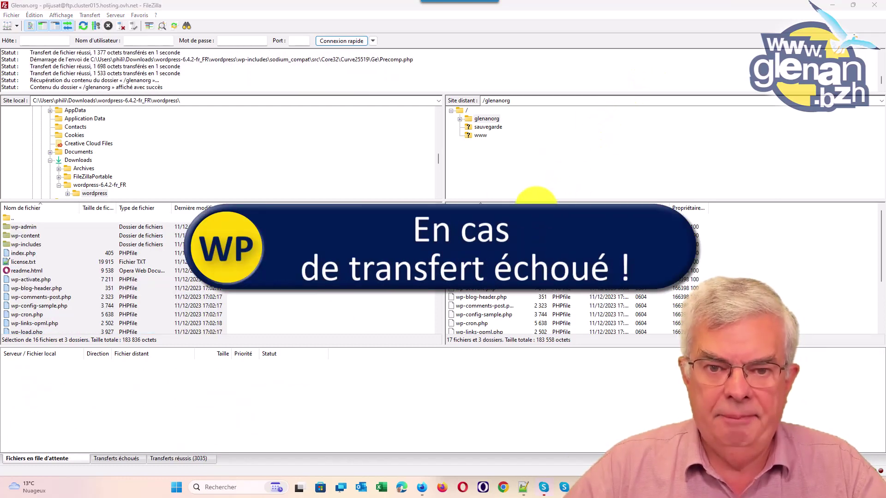
Step: Review the successful transfers, then confirm the failed transfers list is empty
left_click(120, 461)
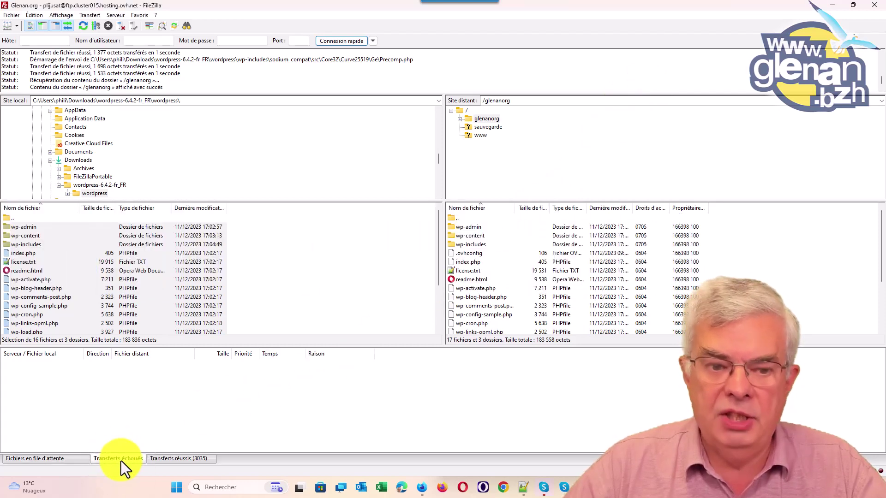
left_click(165, 458)
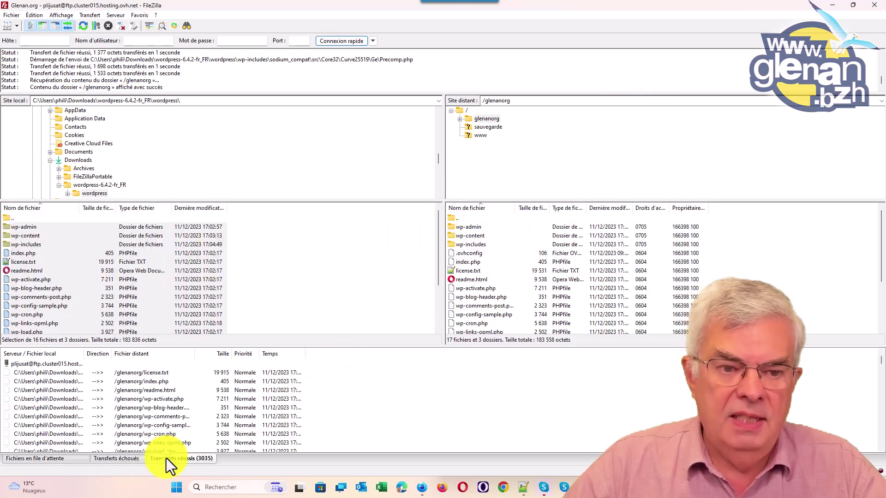
left_click(123, 373)
left_click(137, 381, "shift")
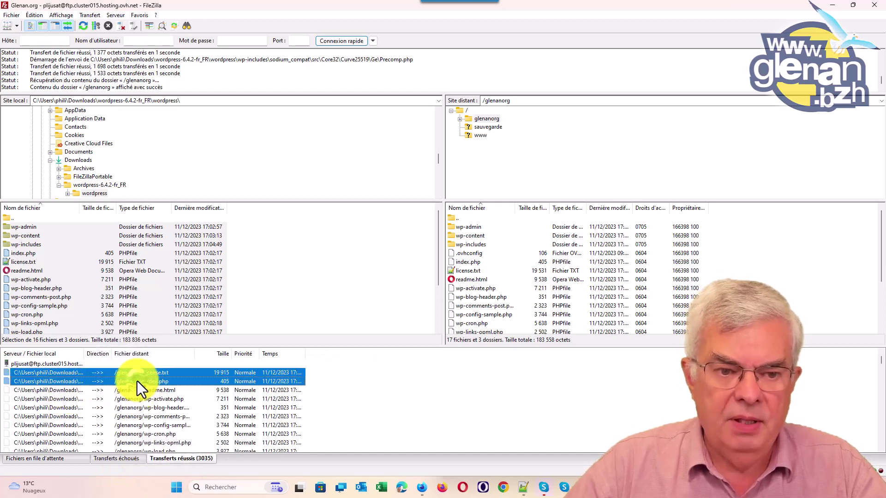
right_click(137, 381)
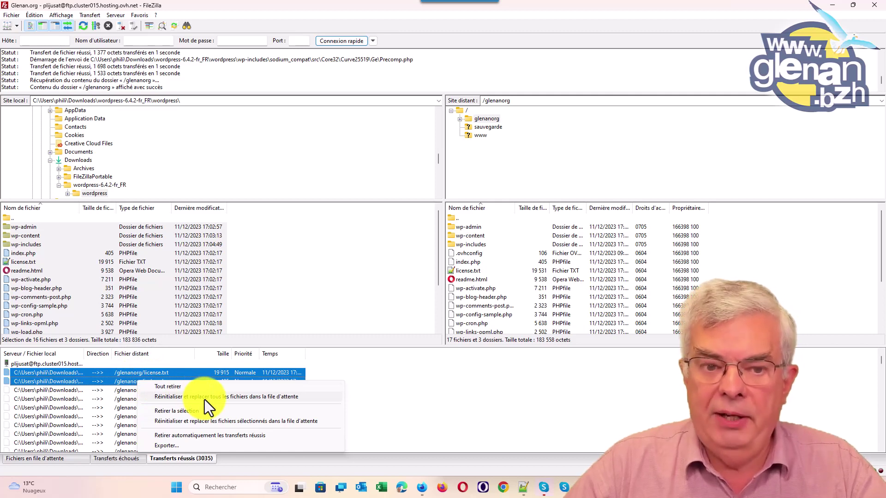
left_click(470, 424)
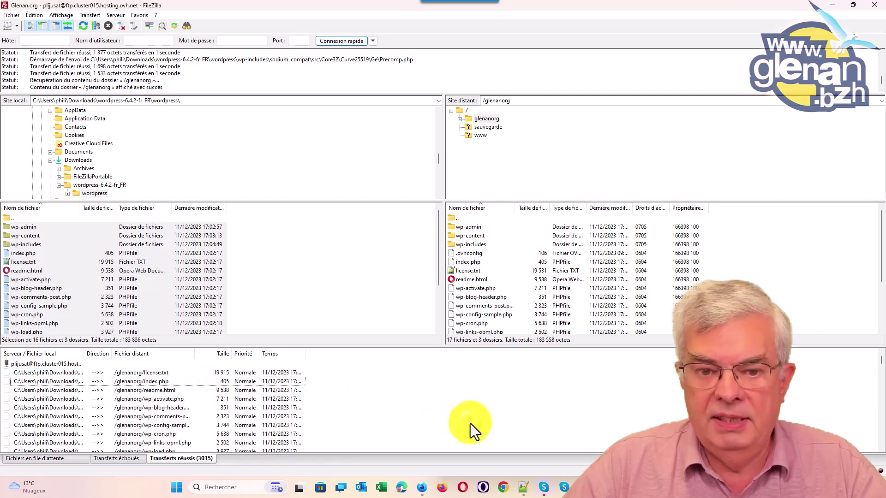
left_click(120, 460)
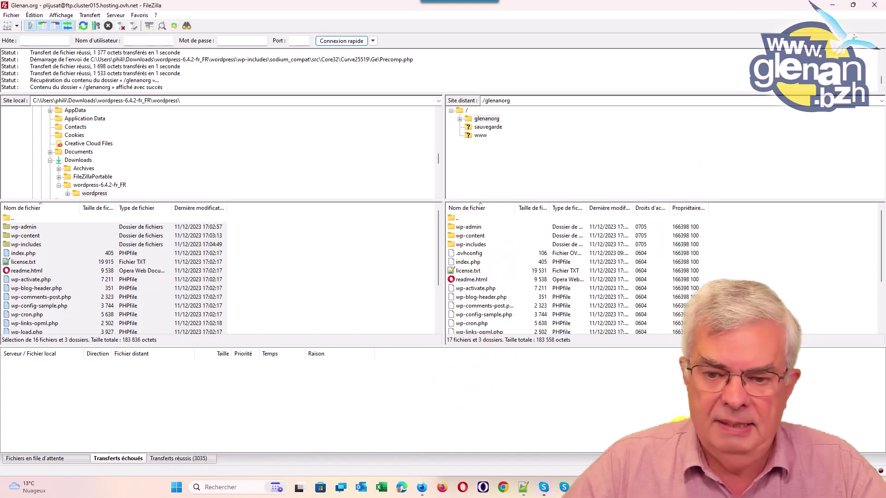
Step: In Firefox's glenan.org tab, dismiss the translation offer and start the WordPress configuration
left_click(422, 488)
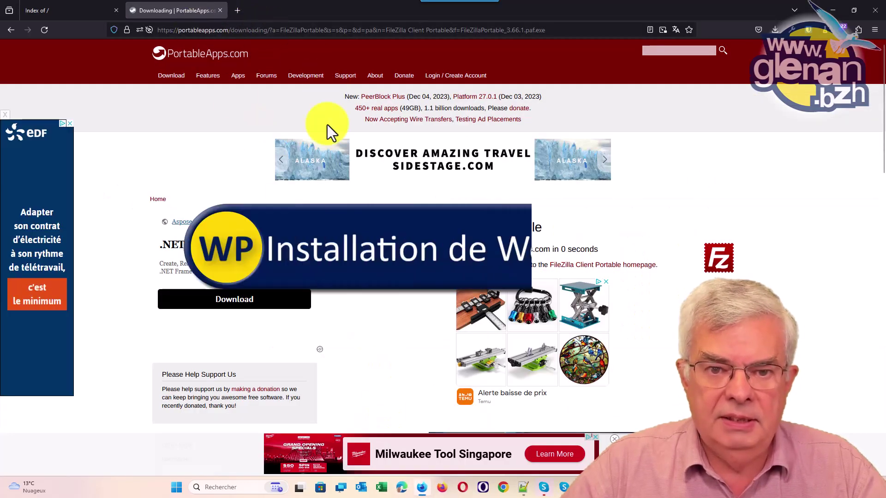
left_click(62, 11)
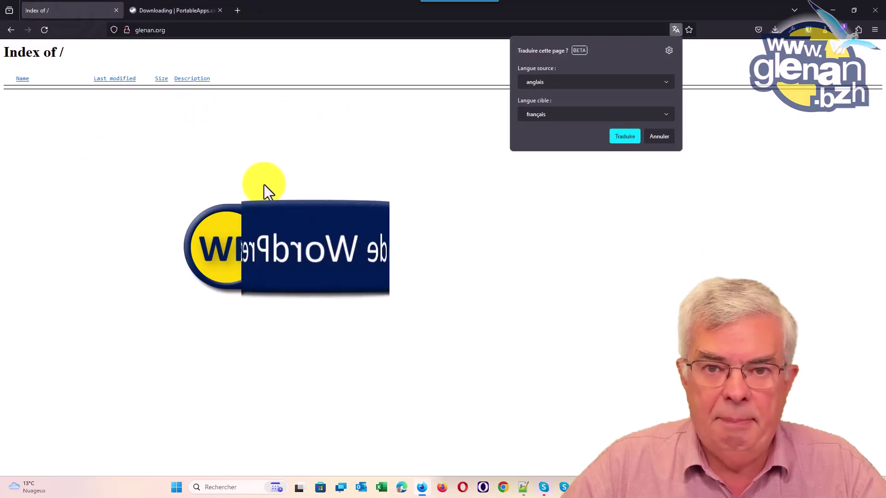
left_click(318, 177)
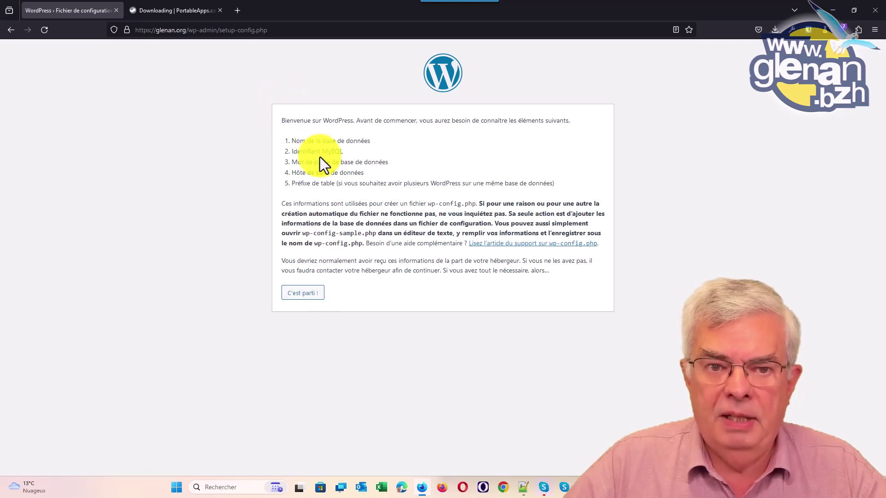
left_click(318, 305)
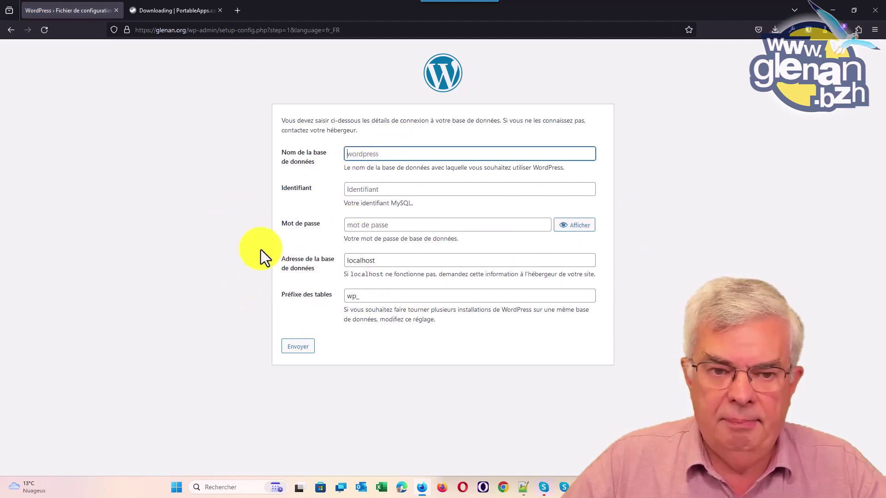
Step: Replace localhost with the MySQL server address copied from line 9 of the notes
double_click(371, 261)
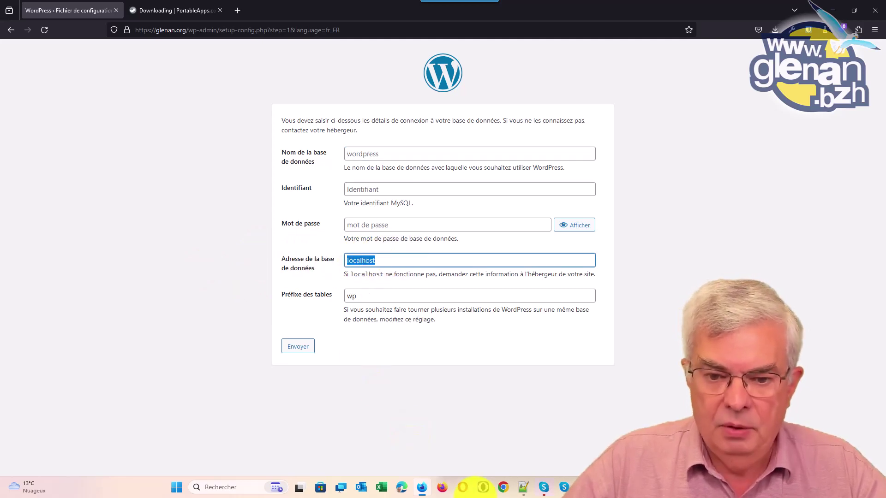
left_click(523, 488)
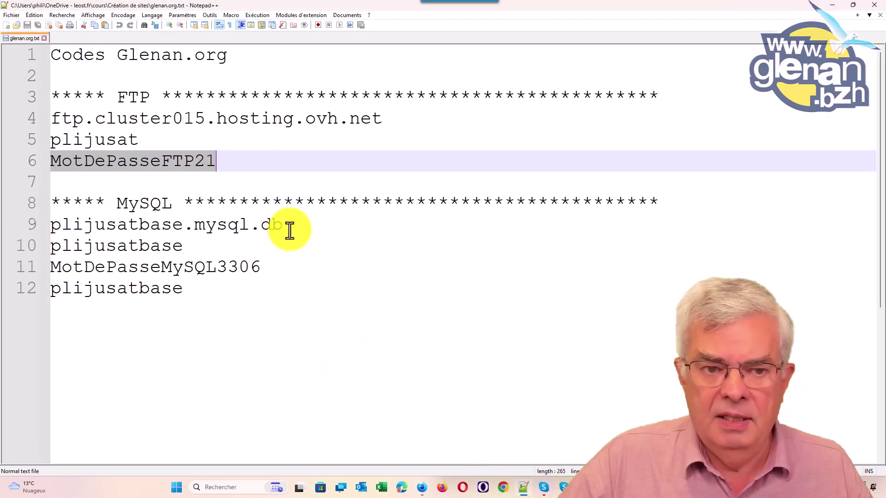
left_click_drag(284, 225, 36, 230)
key("ctrl+c")
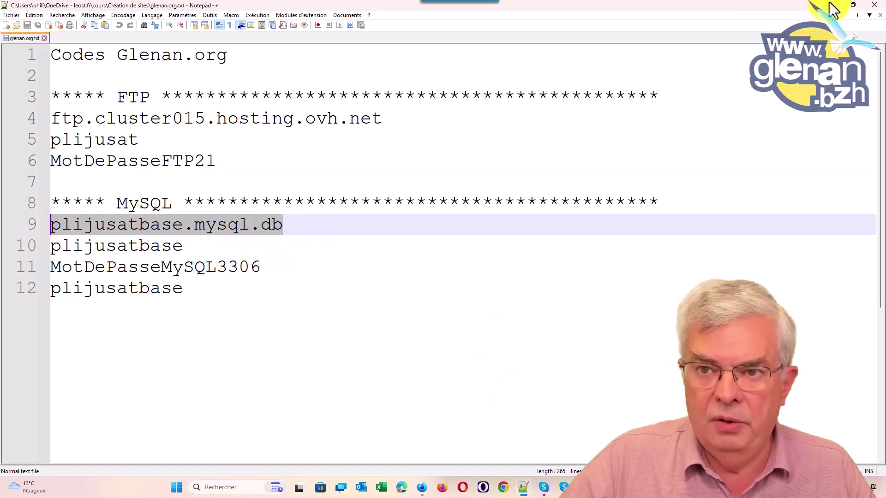
key("alt+Tab")
key("ctrl+v")
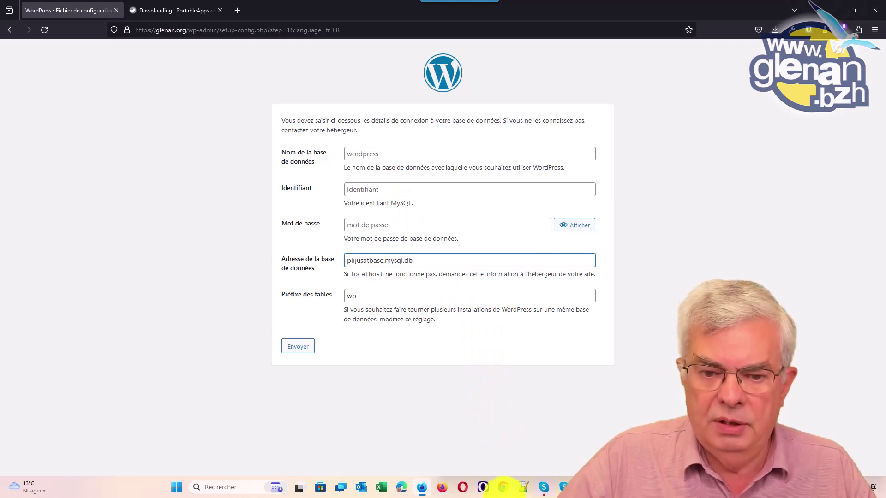
Step: Copy the database name from line 10 of the hosting notes
left_click(523, 488)
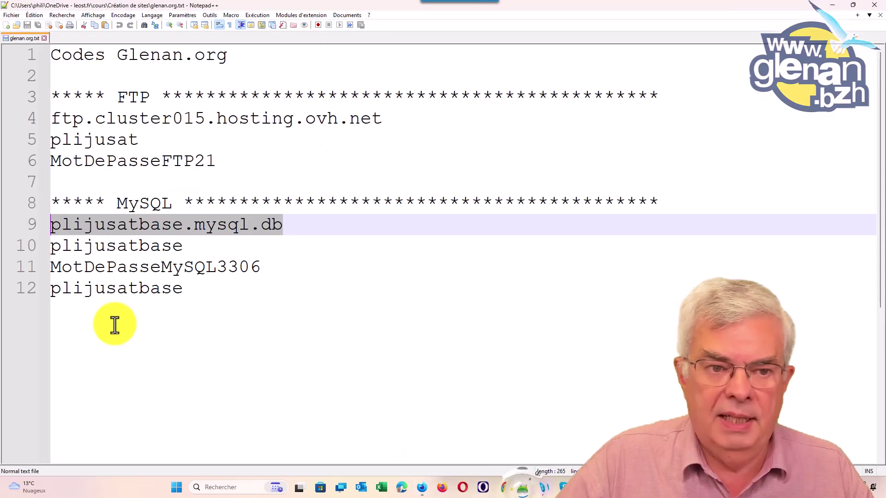
double_click(124, 249)
key("ctrl+c")
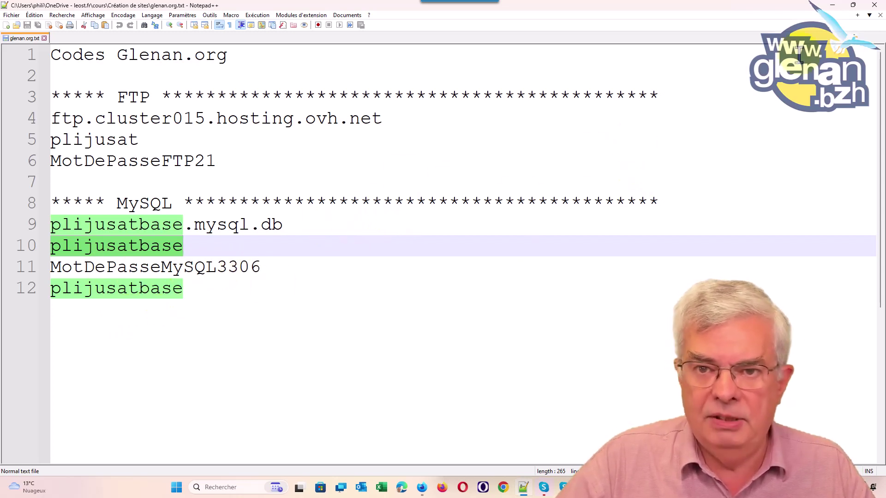
left_click(833, 6)
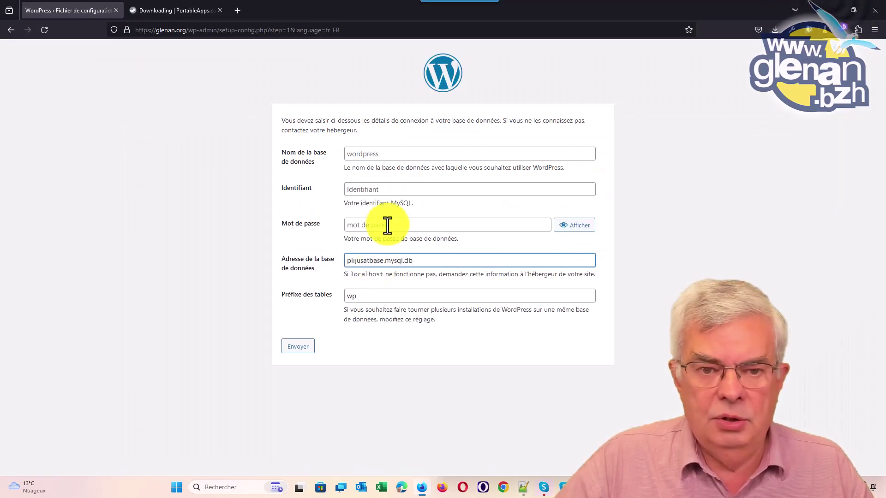
Step: Paste the database name and the MySQL username into the connection form
left_click(369, 155)
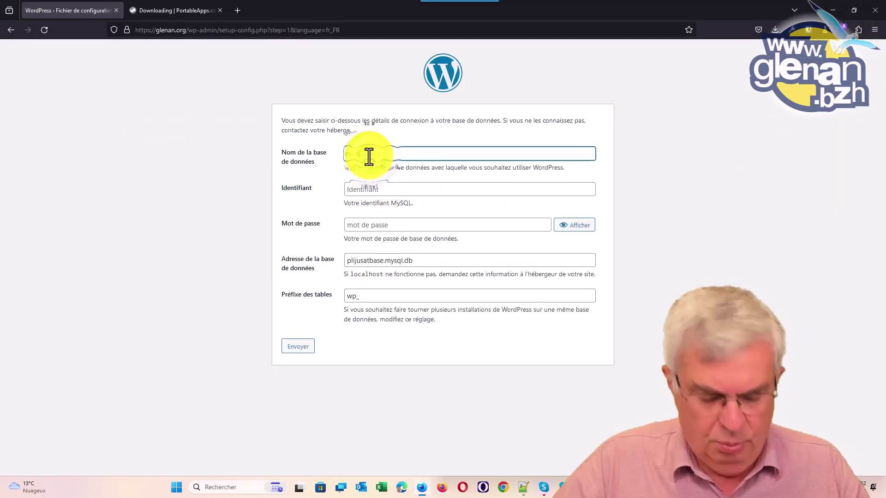
key("ctrl+v")
left_click(365, 222)
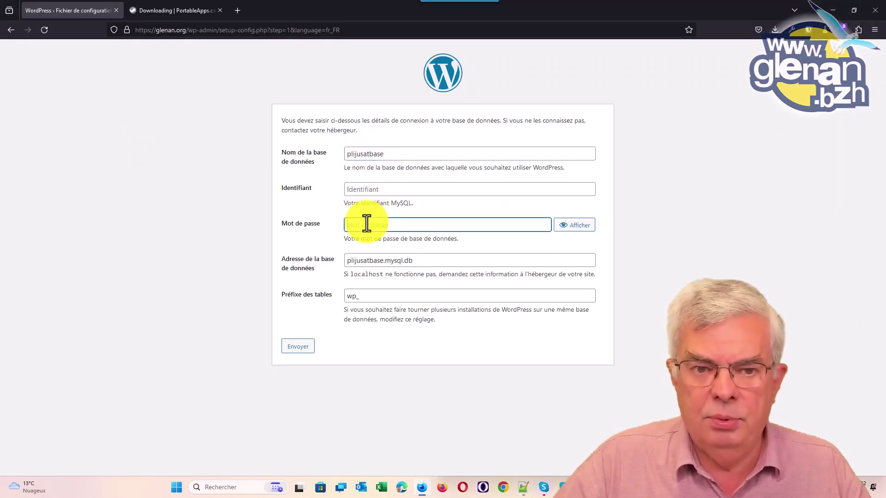
left_click(367, 191)
key("ctrl+v")
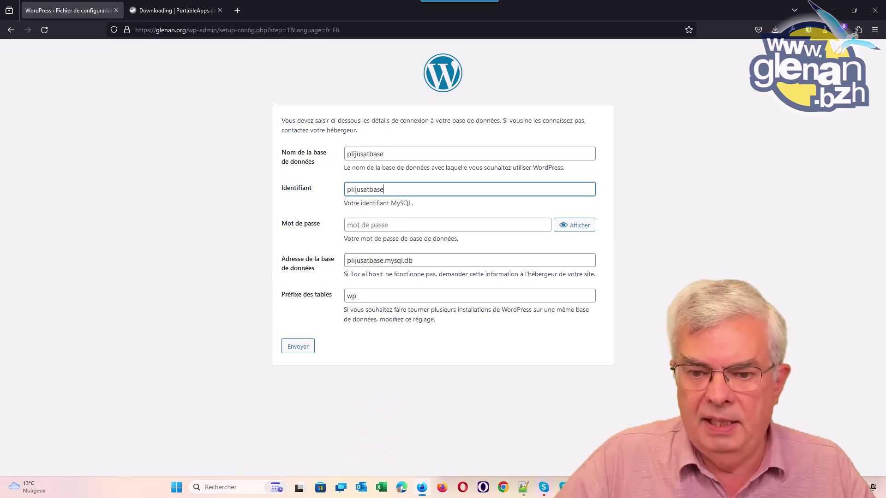
Step: Copy the MySQL password from the hosting notes and return to the connection form
key("alt+Tab")
key("alt+Tab")
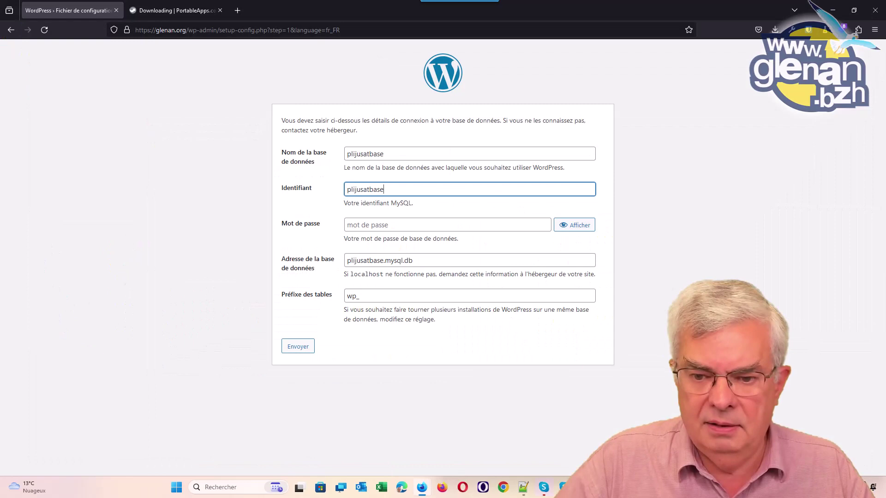
left_click(524, 488)
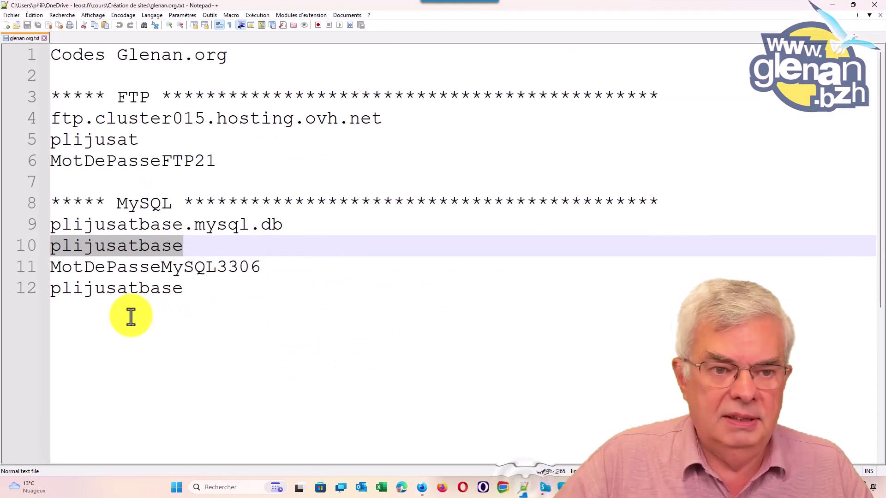
double_click(165, 266)
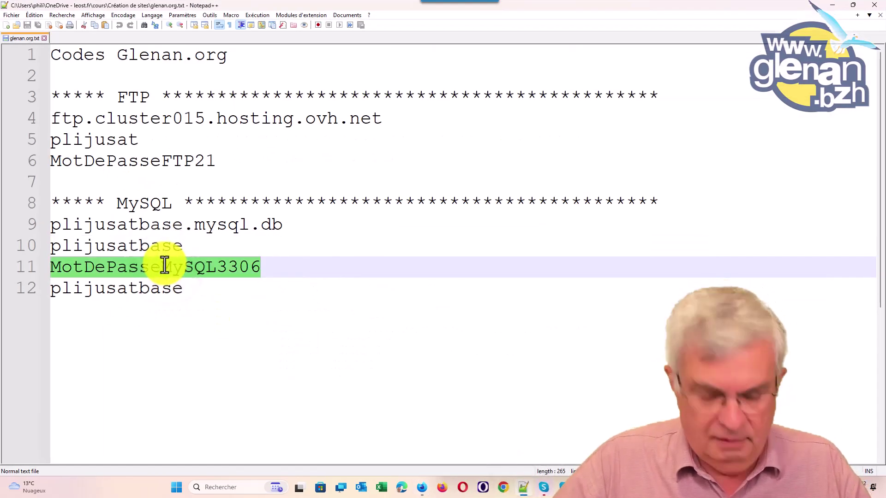
left_click(833, 8)
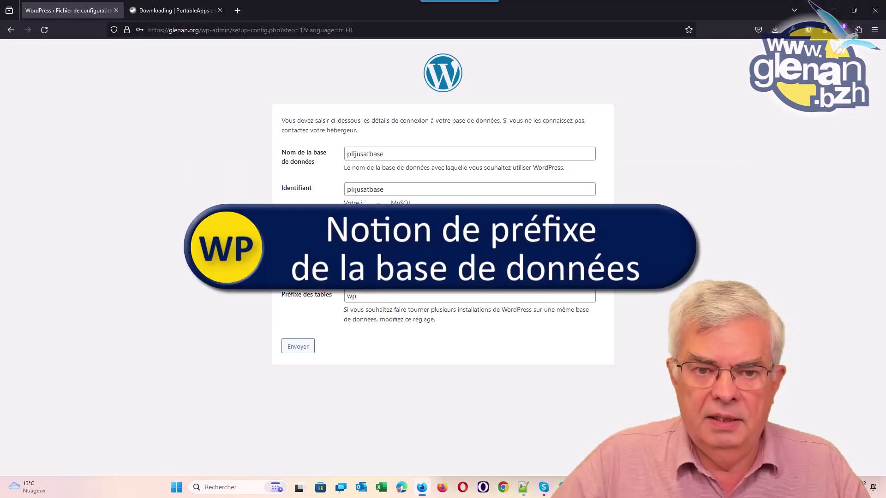
left_click(360, 295)
Step: Overwrite the wp part of the table prefix with glenan_org
double_click(361, 296)
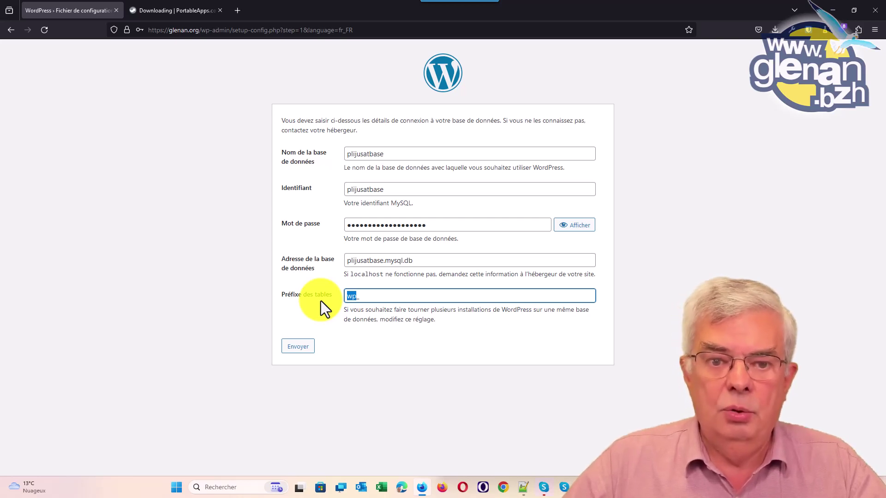
type("glenan_org_")
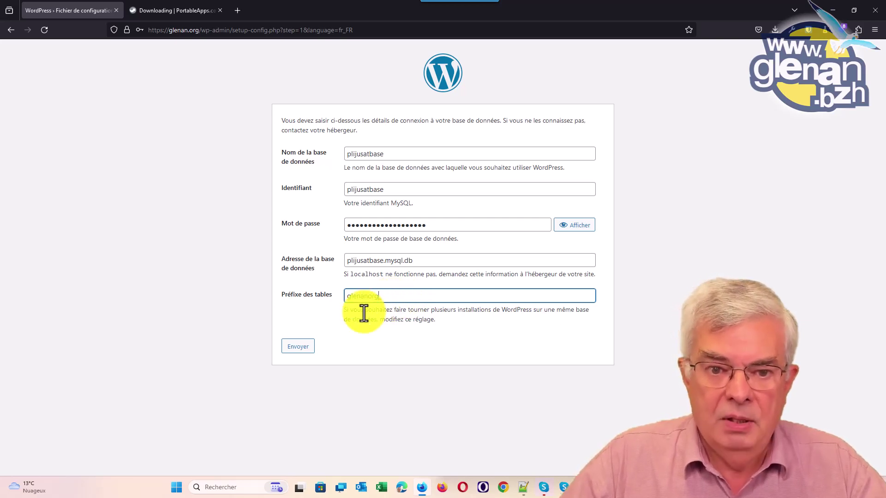
Step: Submit the database settings without saving the login, and launch the installation
left_click(298, 350)
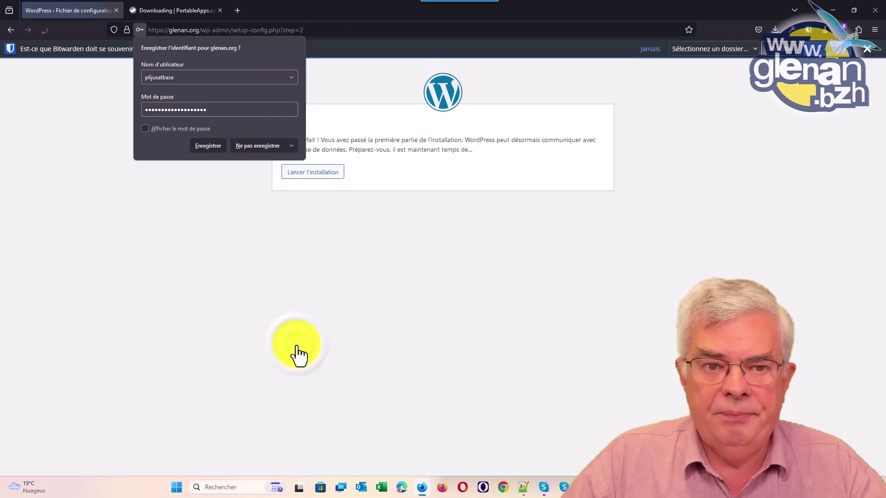
left_click(247, 148)
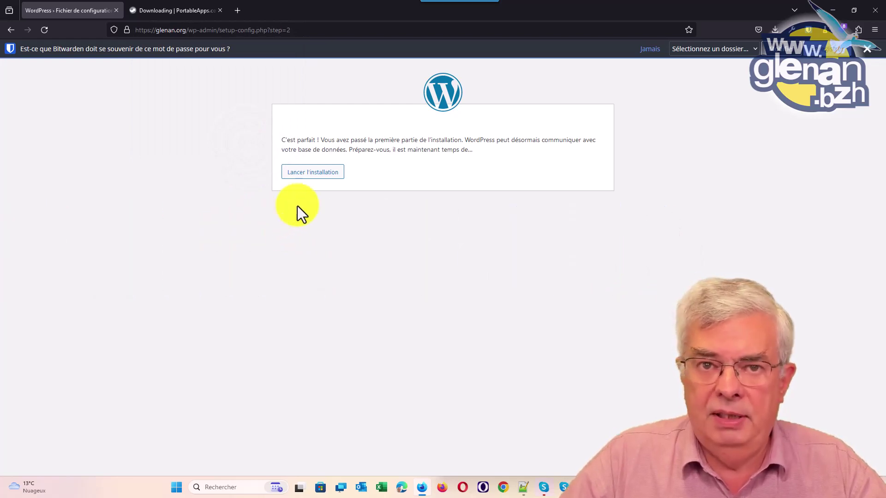
left_click(314, 173)
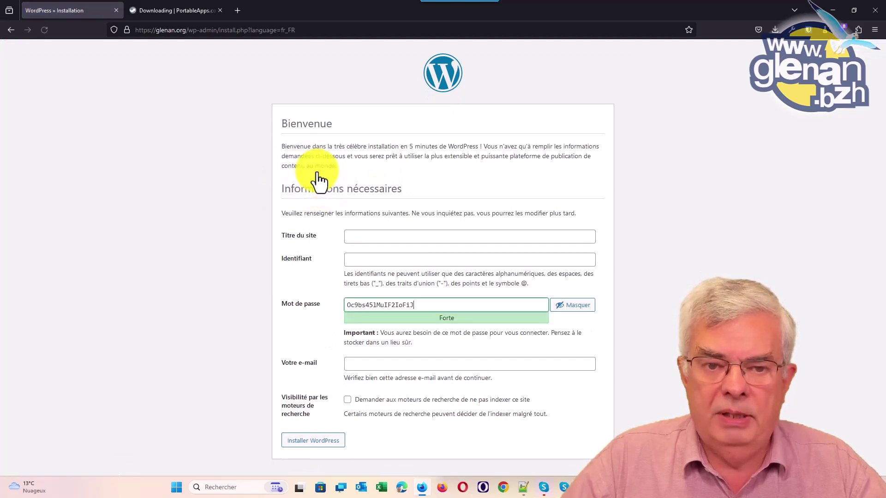
Step: Enter site title Glenan.org, the administrator username and the administrator's e-mail address
left_click(364, 238)
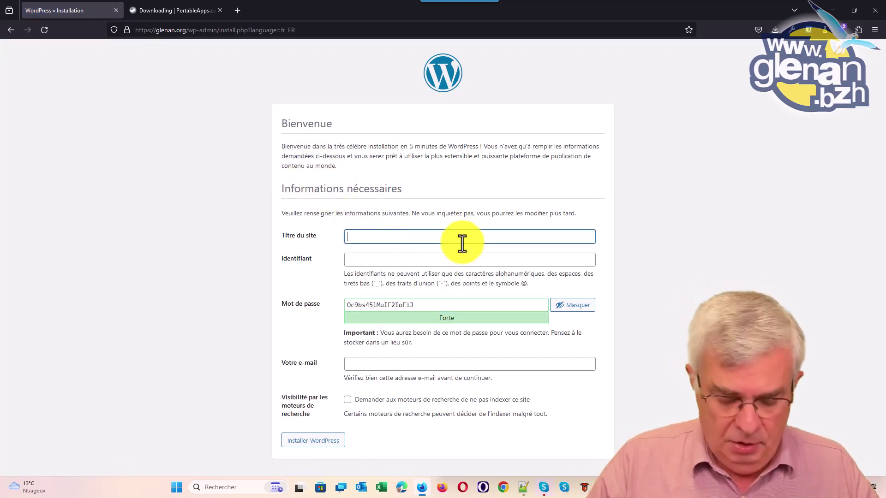
type("Gl")
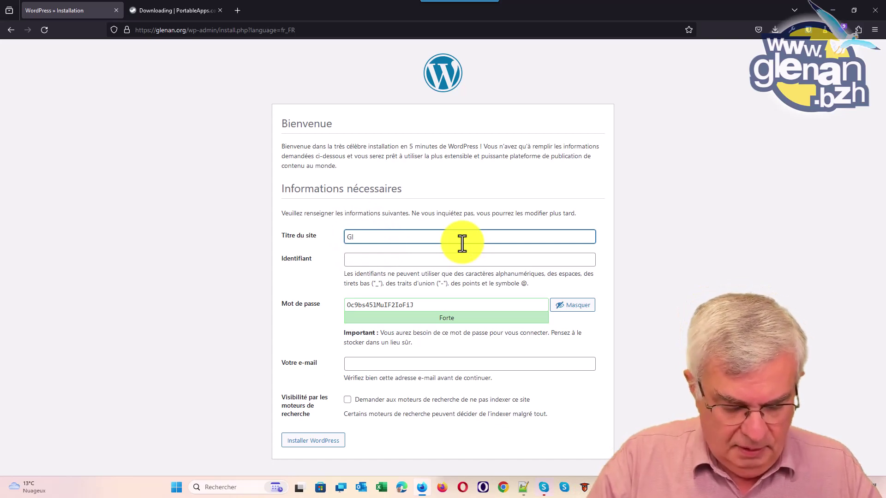
type("enan.o")
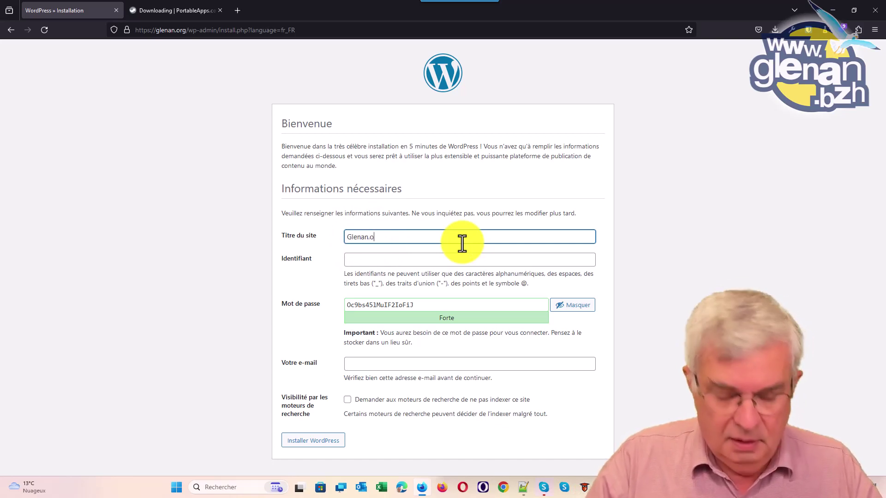
type("r")
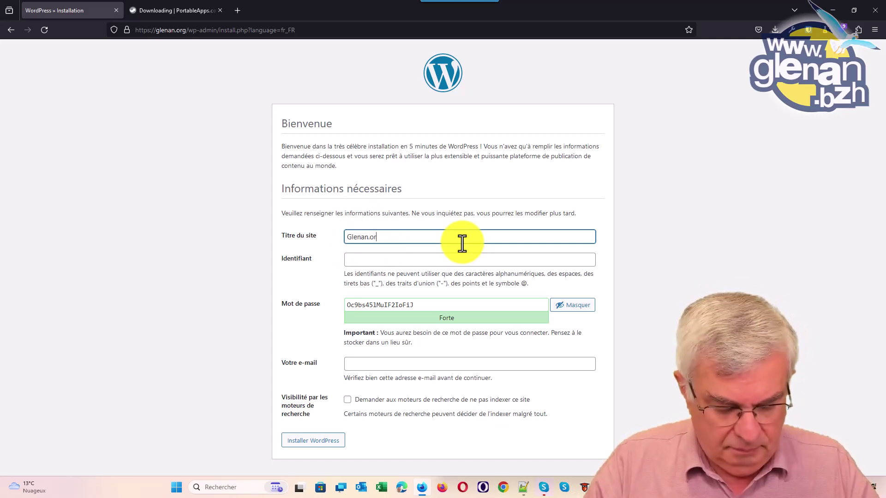
type("g")
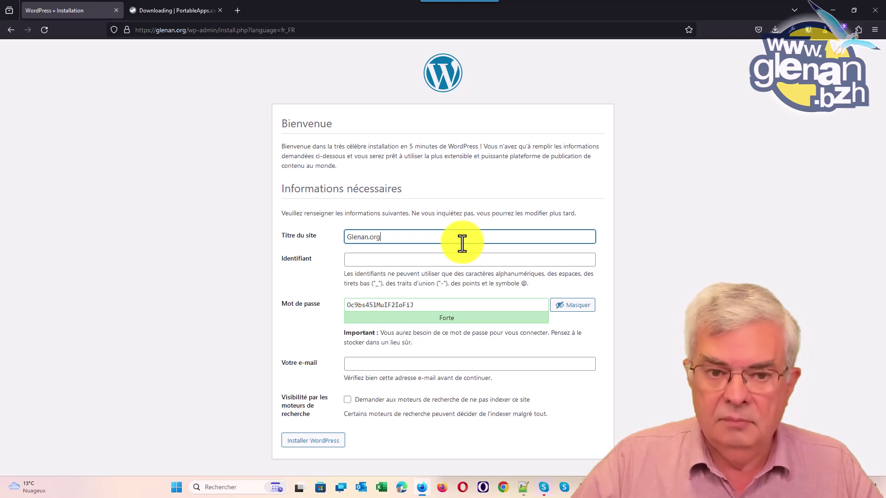
left_click(393, 259)
type("leost")
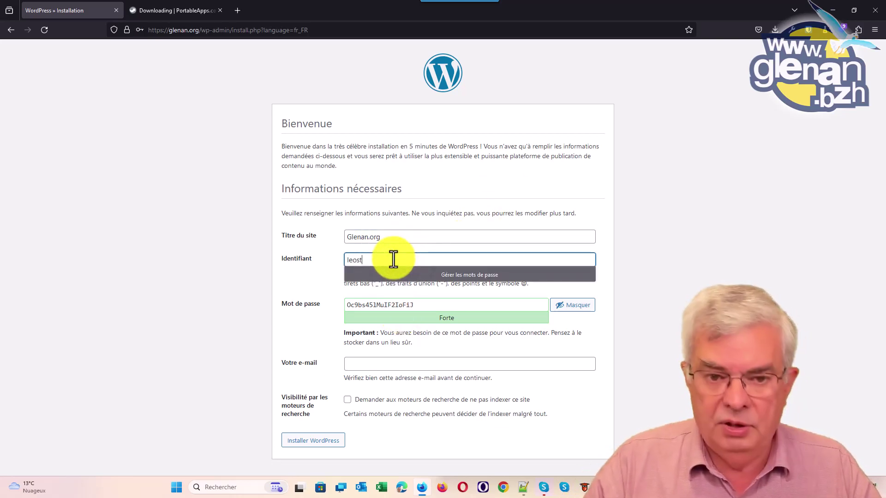
left_click(315, 279)
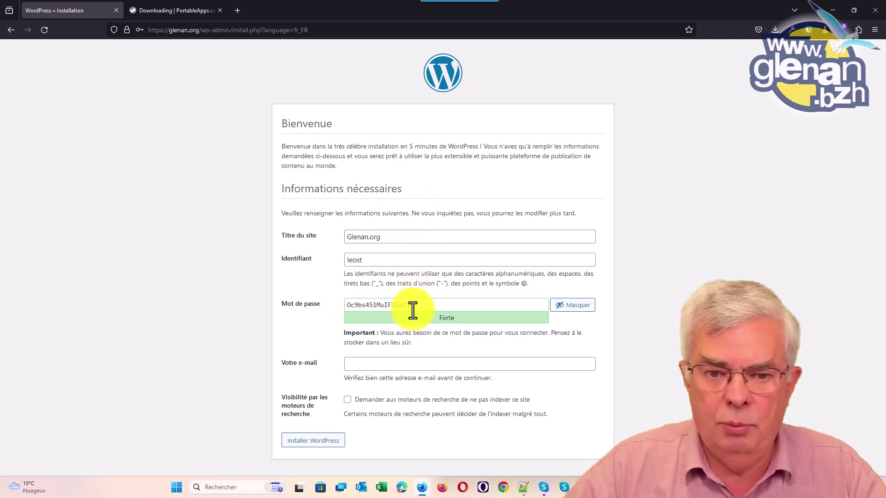
left_click(397, 367)
type("ph")
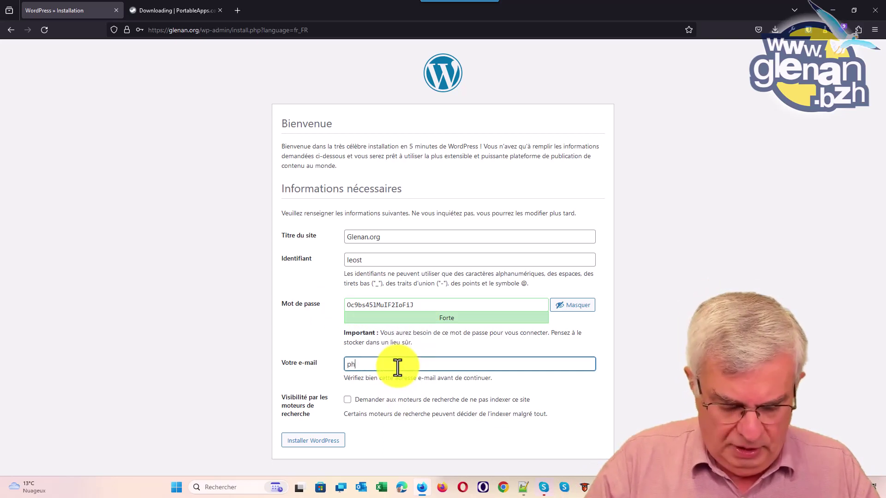
type("ilippe")
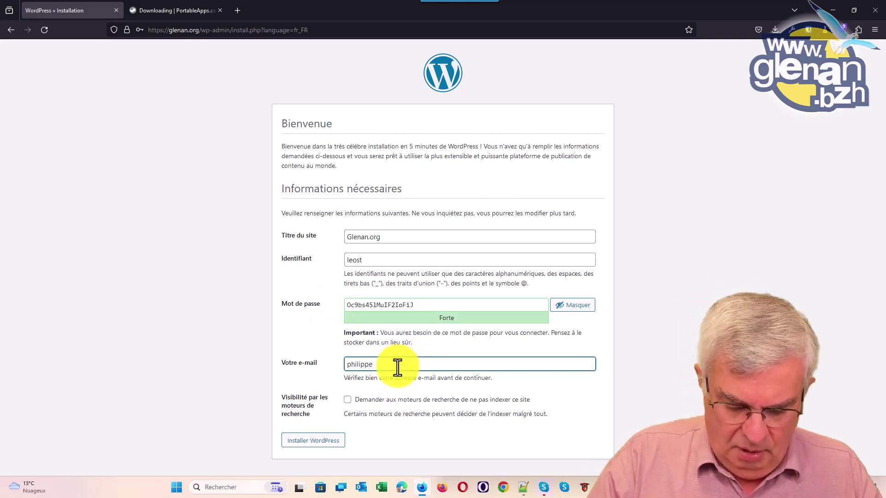
type("@")
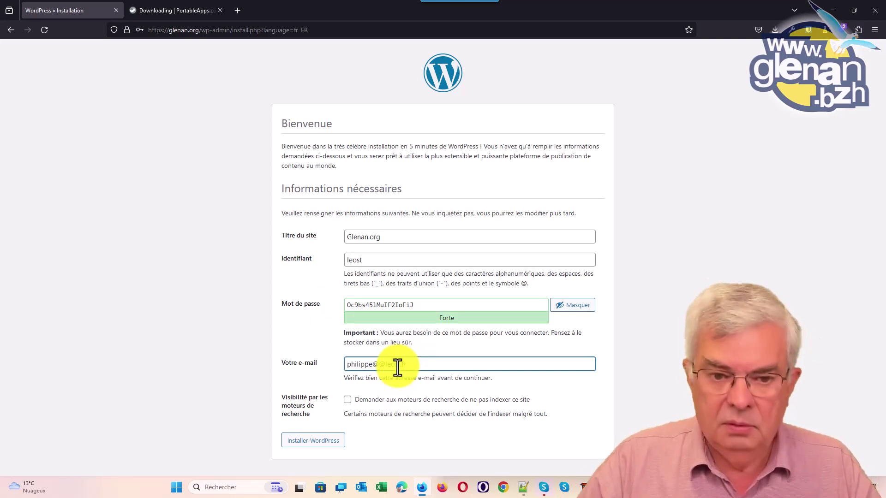
key("Right")
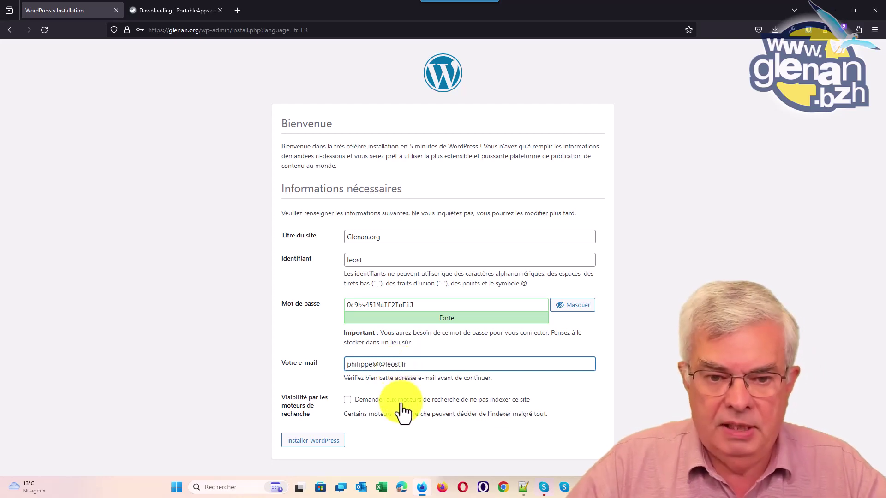
Step: Tick the option asking search engines not to index the site, then submit 'Installer WordPress'
left_click(348, 404)
left_click(347, 400)
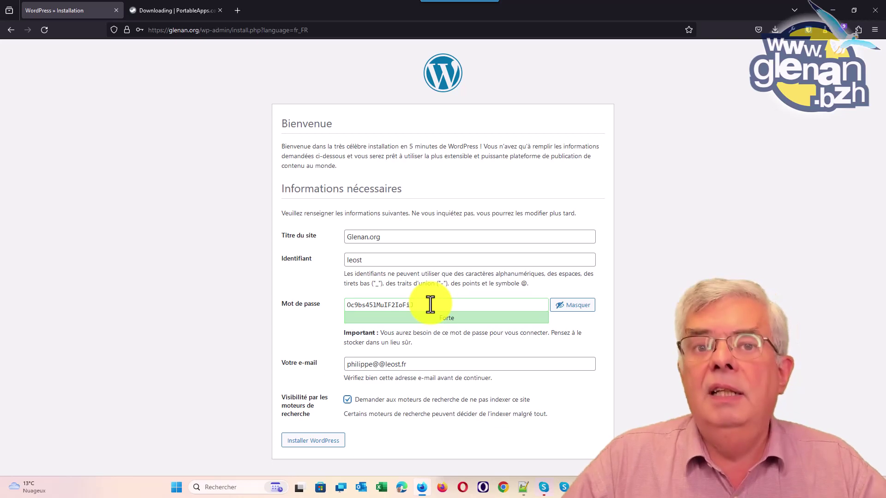
left_click(326, 442)
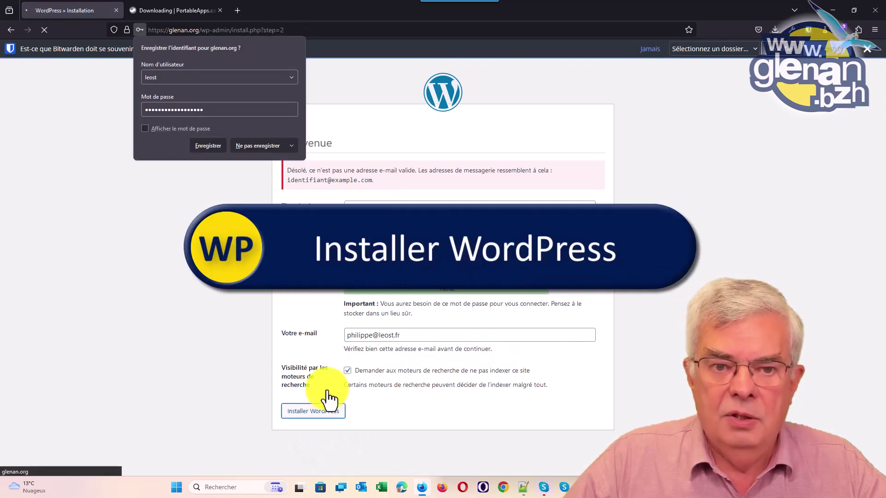